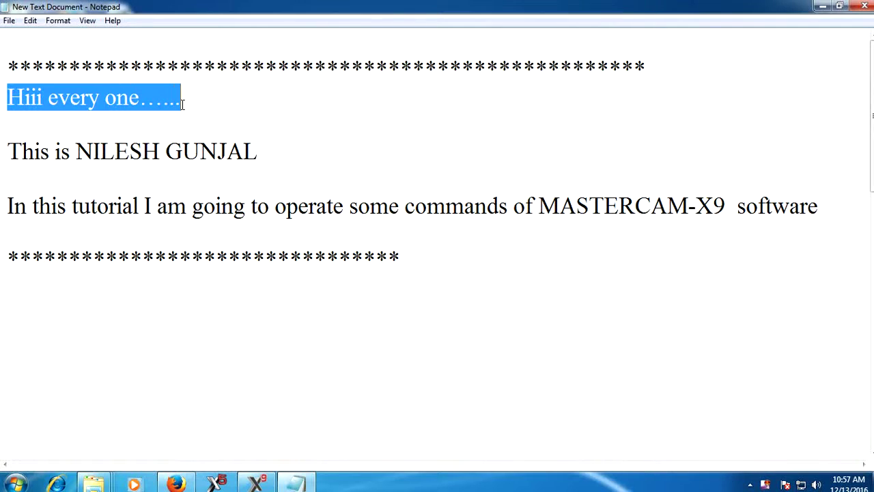
Step: Highlight the introduction and tutorial description lines in the Notepad notes
drag(7, 151, 270, 158)
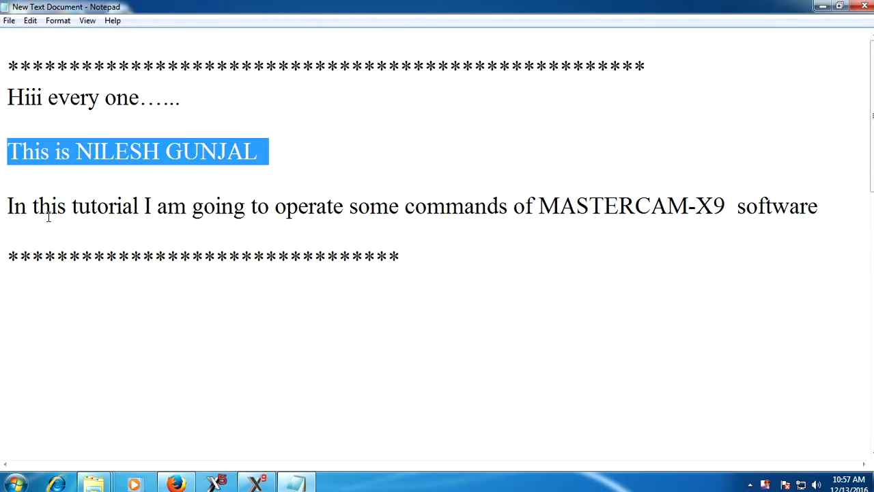
mouse_move(8, 205)
mouse_down()
mouse_move(474, 212)
mouse_move(693, 197)
mouse_move(824, 207)
mouse_up()
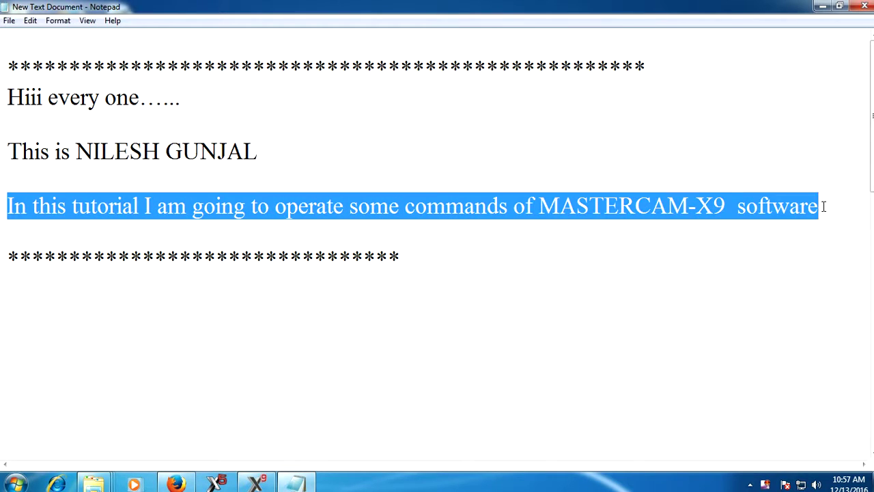
click(796, 227)
drag(5, 206, 771, 221)
click(478, 301)
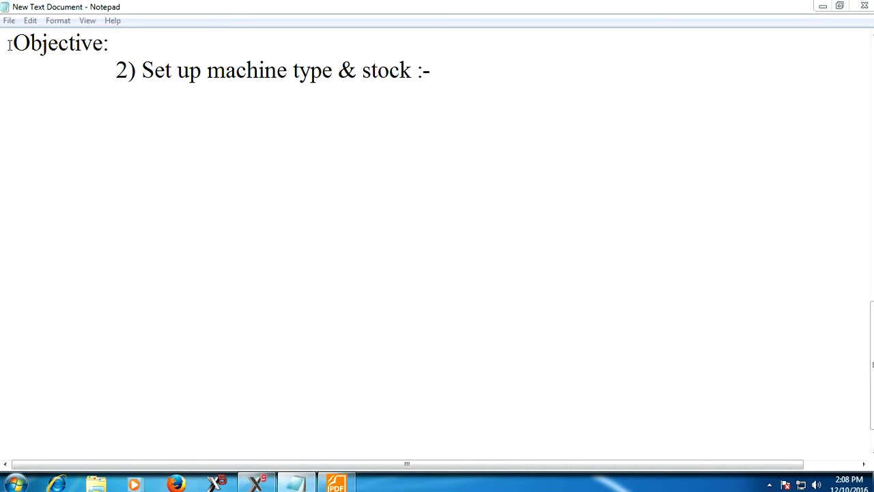
Step: Highlight 'Objective:', step '2)' and 'Set up machine type & stock' in the notes
click(9, 45)
drag(9, 45, 126, 40)
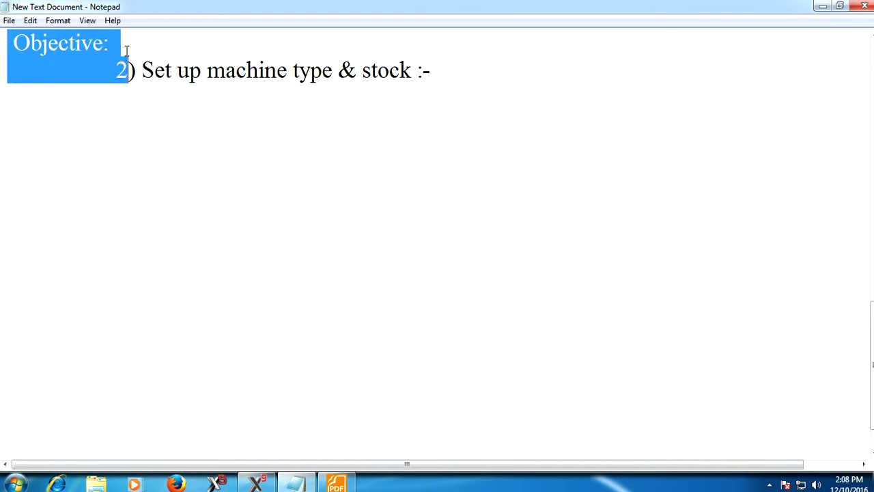
drag(115, 63, 135, 70)
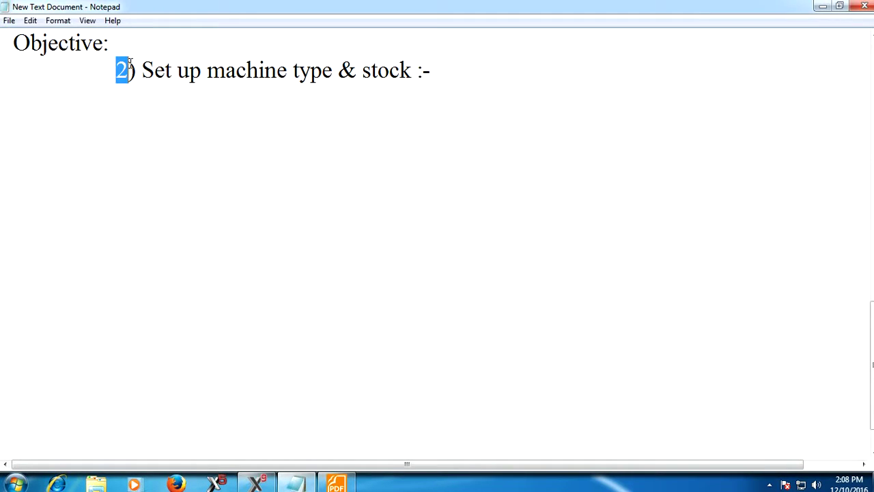
click(155, 96)
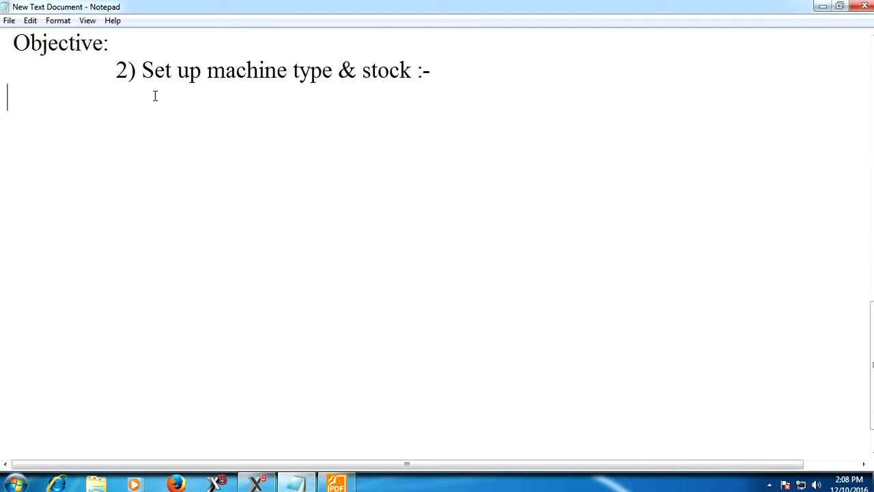
drag(143, 74, 435, 81)
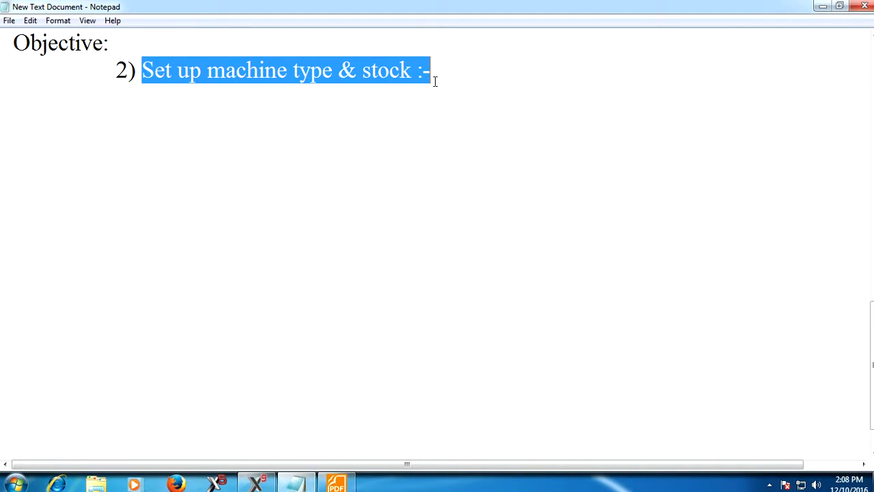
click(396, 124)
drag(140, 73, 432, 75)
Step: Return to the Mastercam part and start saving it from the File menu
click(256, 484)
click(15, 22)
click(36, 97)
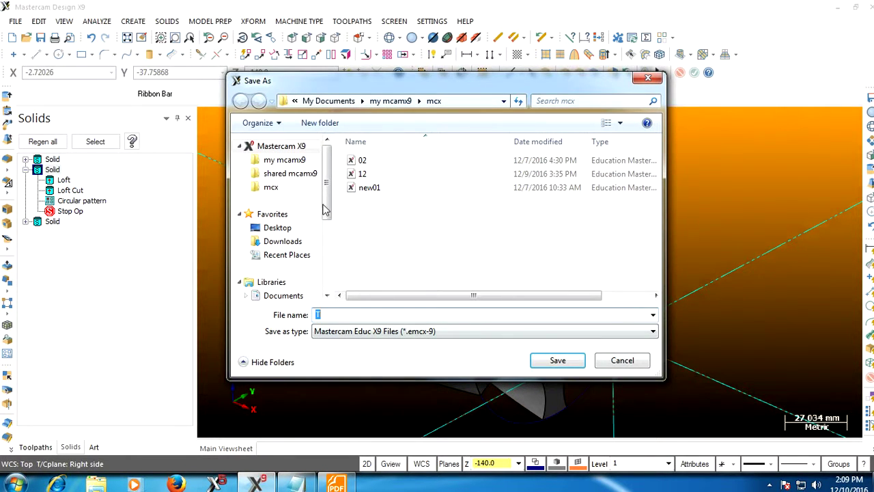
Step: Save the part as ma2.emcx-9 in the mcx folder and display the Toolpaths manager
text(ma)
click(557, 360)
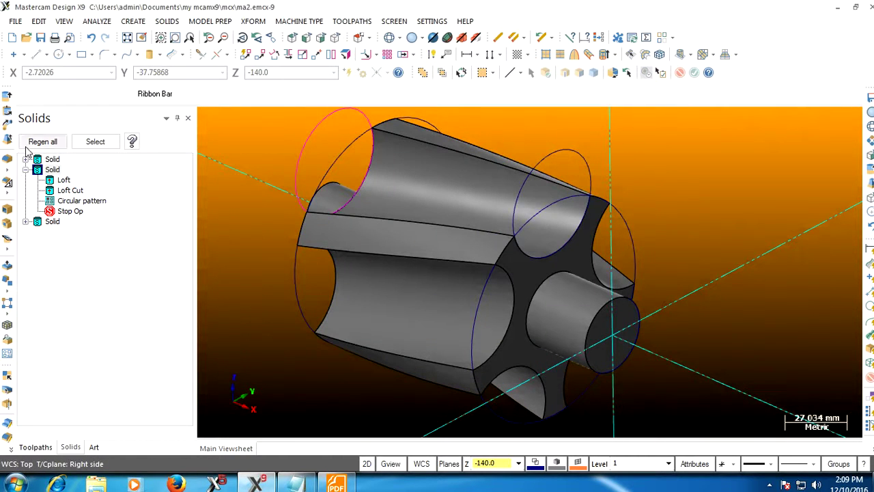
click(34, 447)
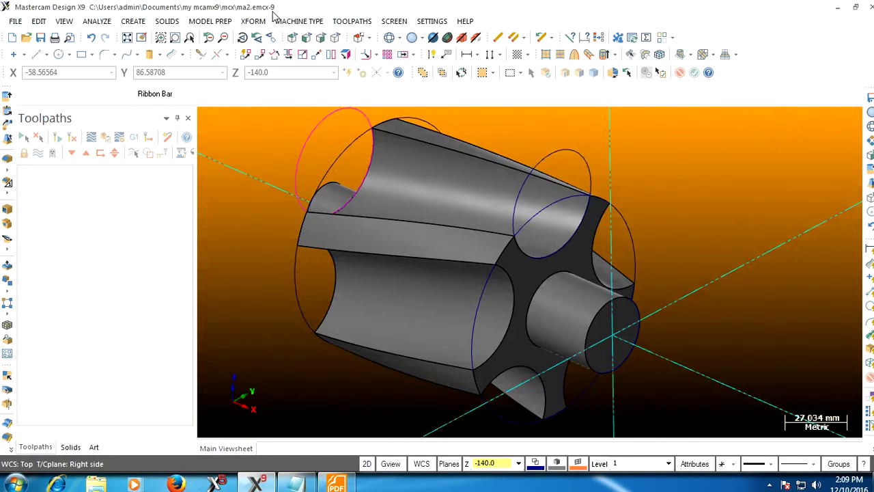
Step: Set the machine type to the Lathe Default MM machine, checking the notes for guidance
click(301, 23)
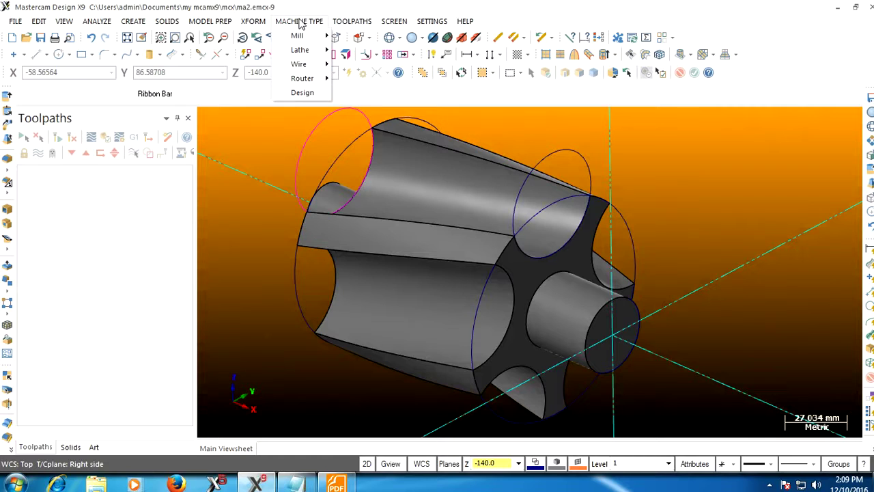
mouse_move(296, 484)
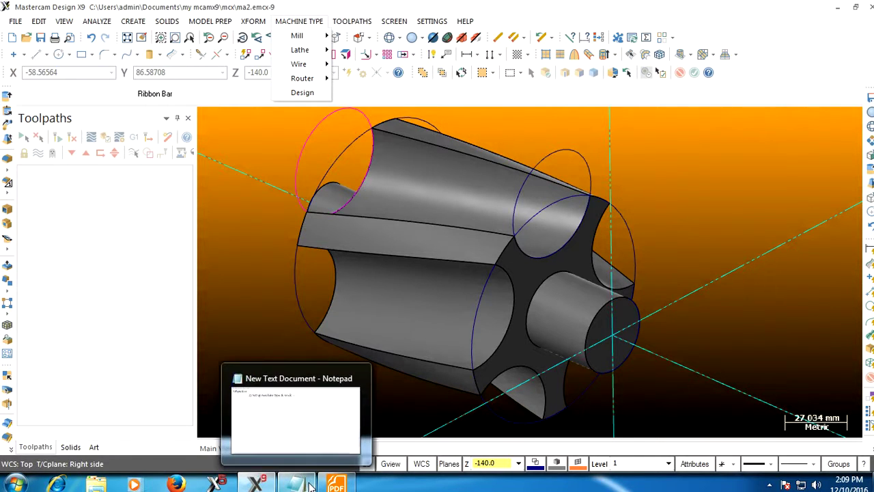
click(310, 485)
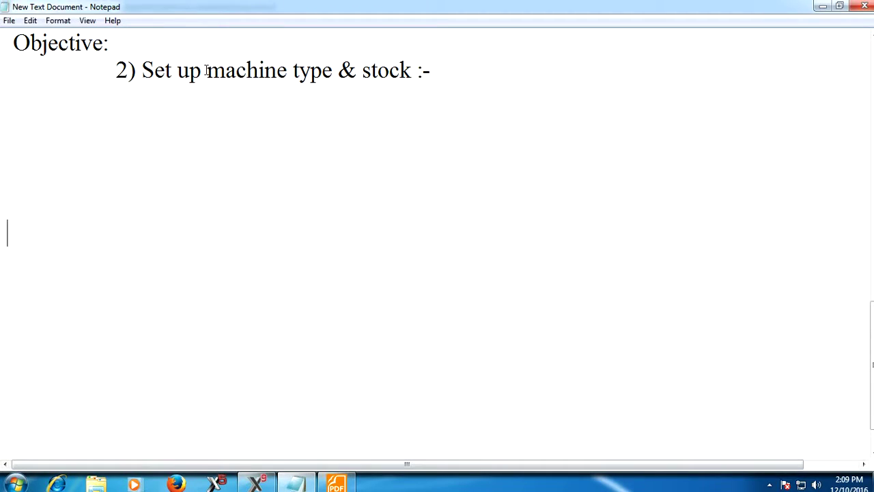
drag(205, 71, 333, 71)
click(299, 485)
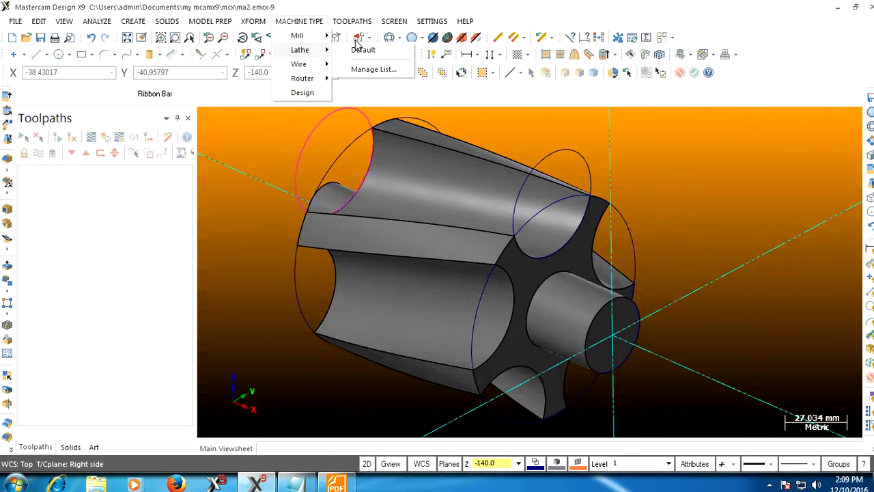
click(355, 45)
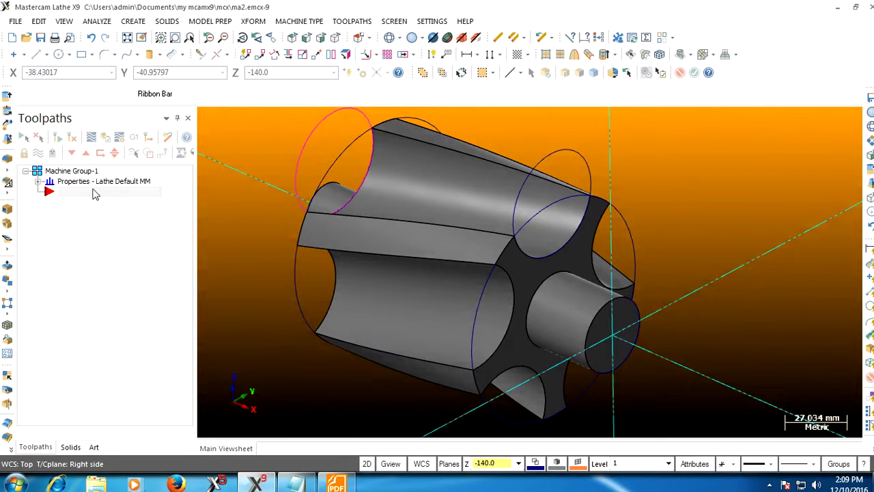
Step: Inspect Machine Group-1's Stock setup, close it, and return to the notes
click(38, 181)
double_click(95, 213)
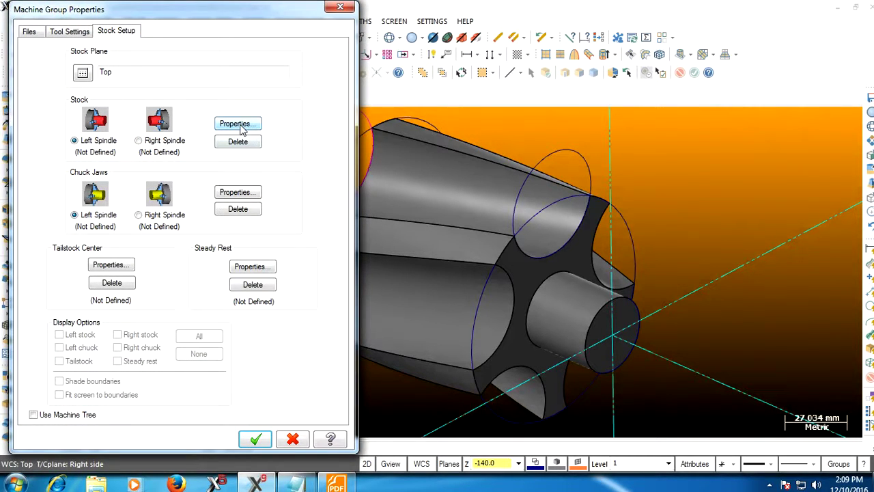
click(340, 7)
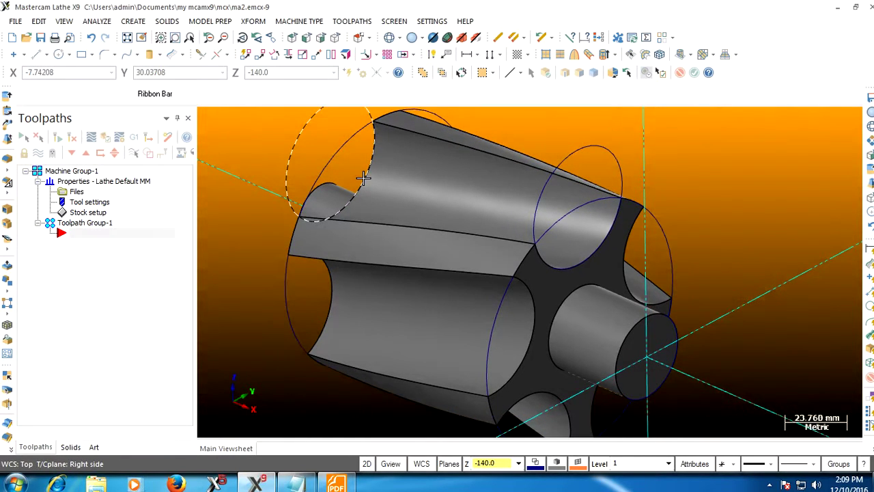
scroll(363, 178, down, 1)
scroll(364, 178, down, 1)
scroll(366, 179, down, 1)
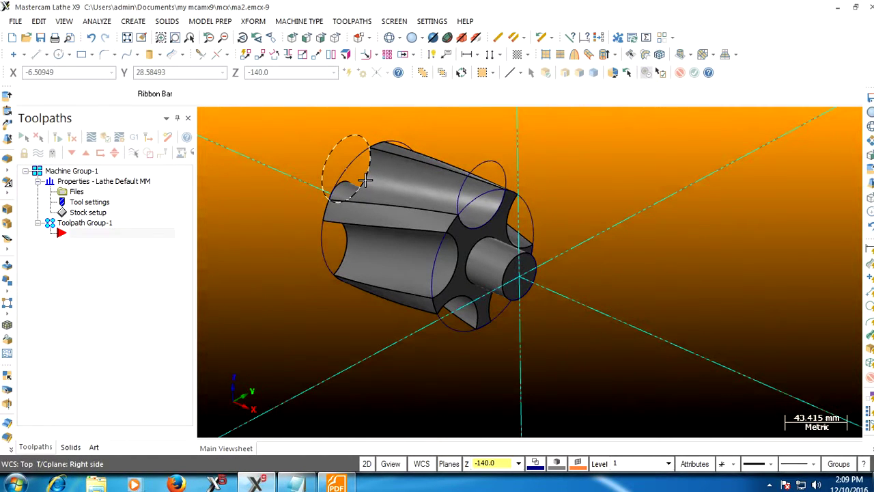
click(293, 487)
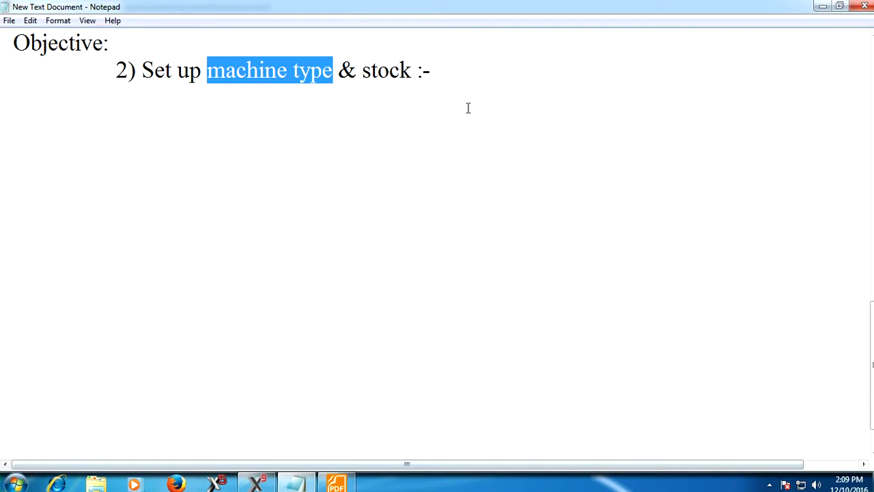
Step: Add the indented note 'create turnmill profile for this object which further use for stock creation'
click(471, 91)
key(Tab)
key(Tab)
key(Tab)
key(Tab)
text(-)
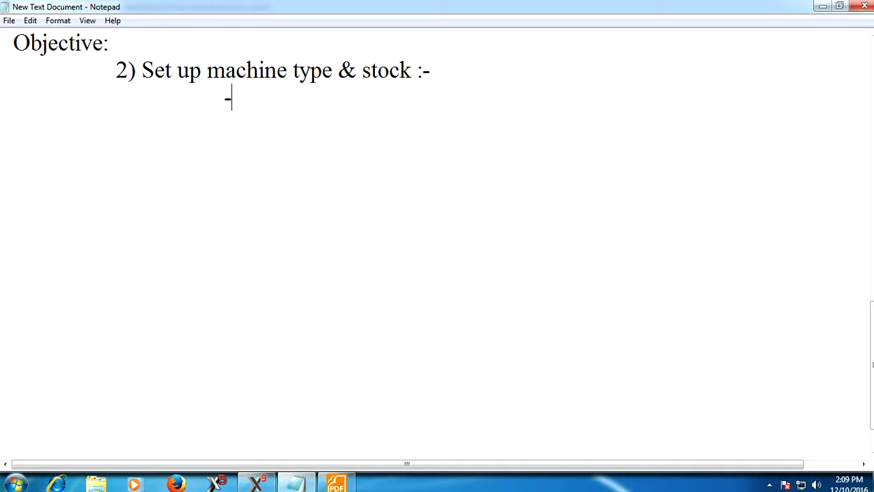
text(create)
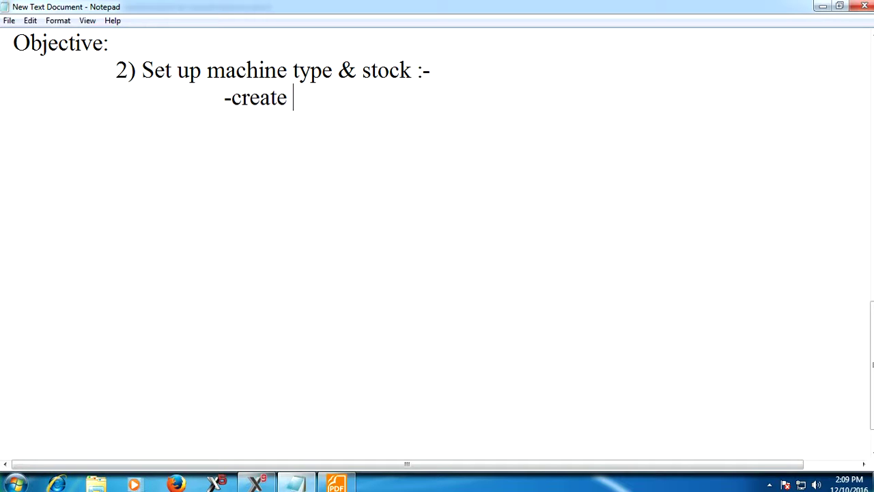
text( turnmill profile for this ob)
key(BackSpace)
text(object )
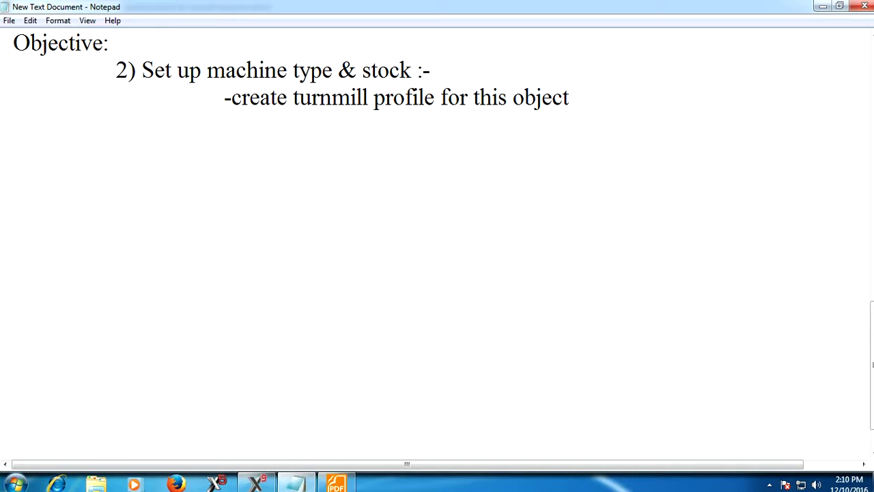
text(which use for stock)
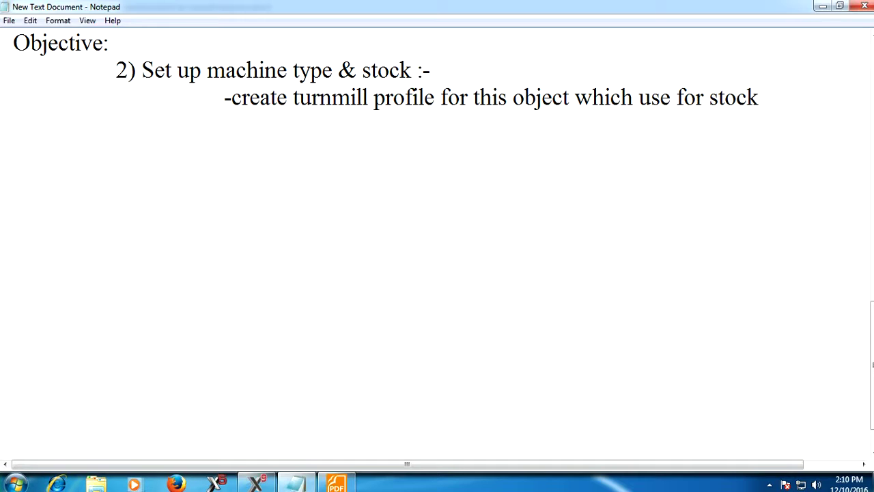
click(643, 96)
text(further)
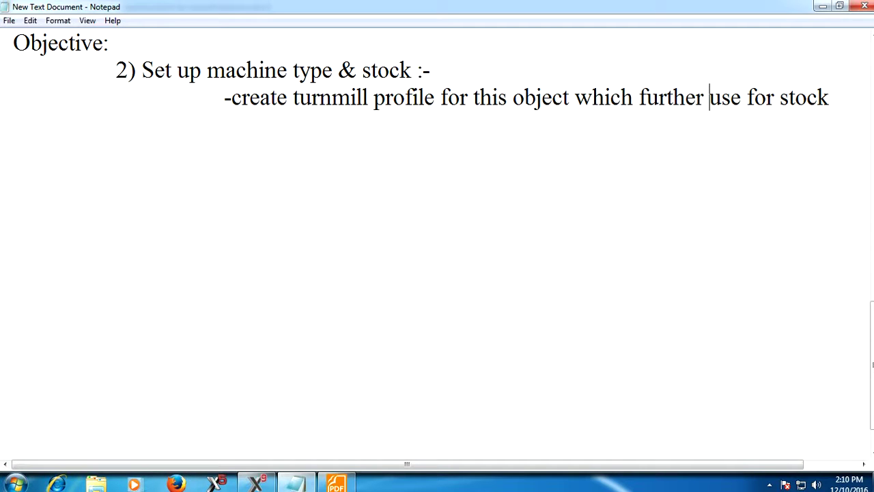
click(830, 96)
key(Tab)
key(Tab)
key(BackSpace)
text(creation)
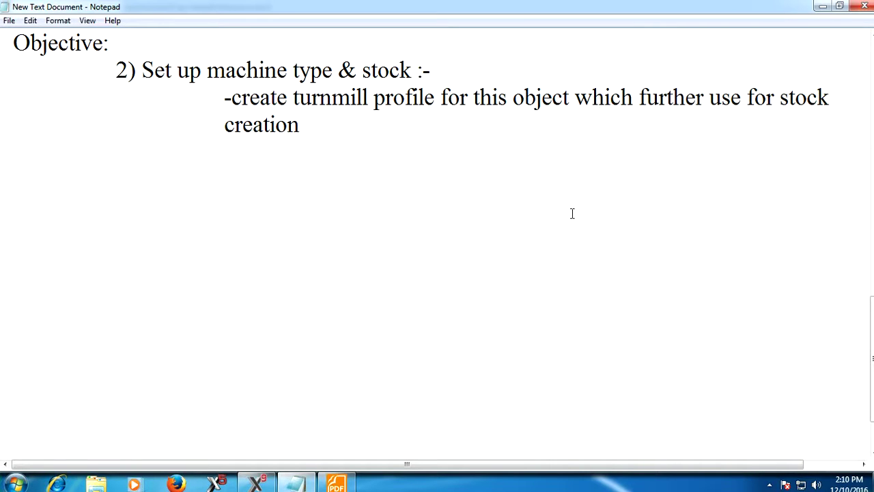
Step: Highlight 'turnmill profile' in the note, then return to Mastercam
drag(292, 97, 434, 99)
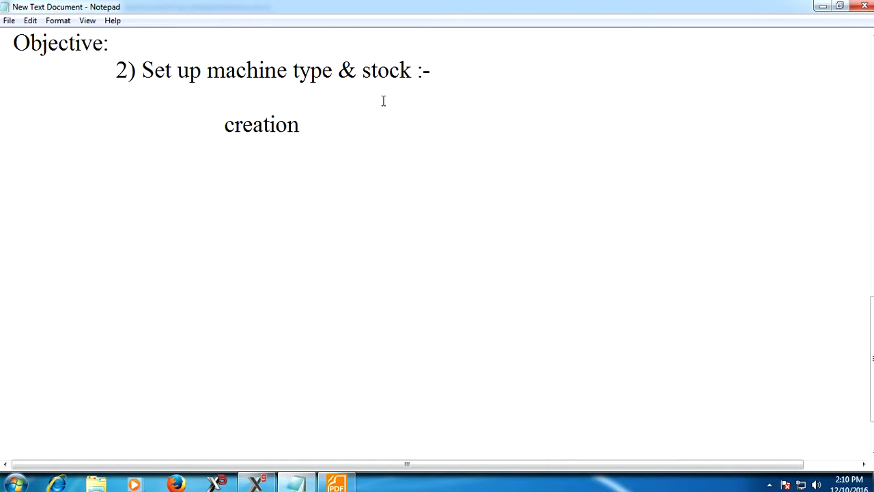
click(384, 359)
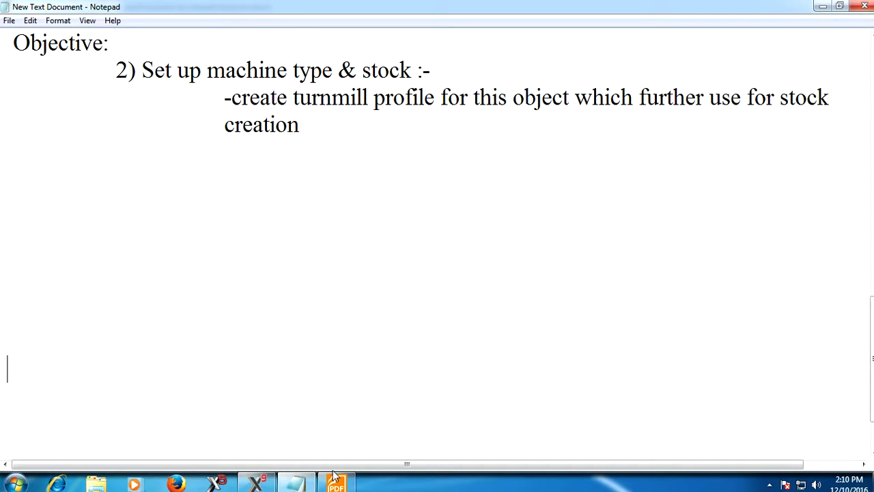
click(257, 484)
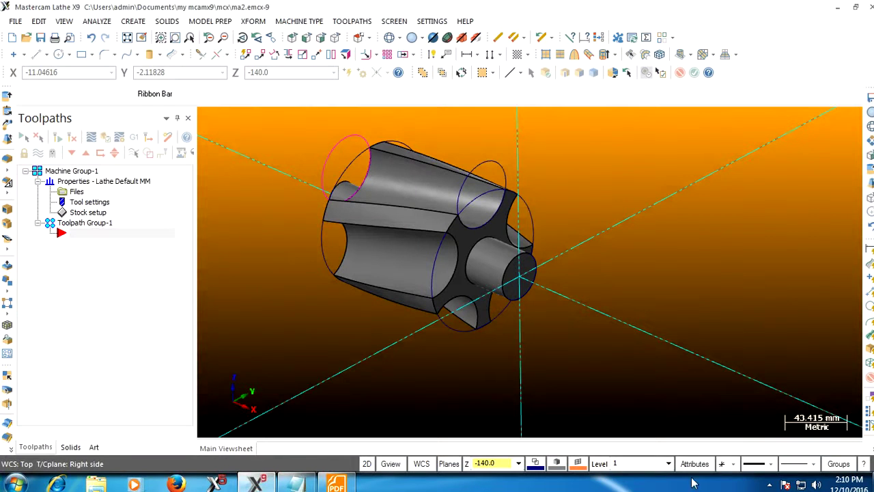
Step: Set a solid line style and a thicker line width for new geometry
click(757, 465)
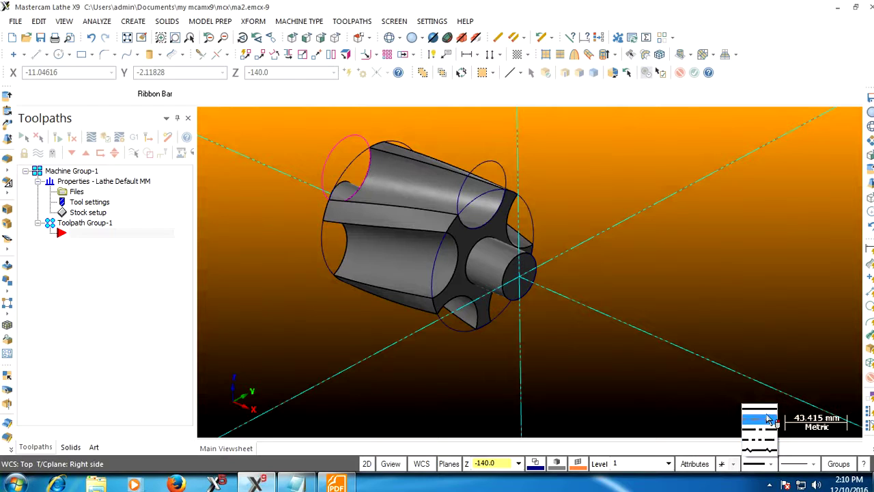
click(803, 469)
click(803, 468)
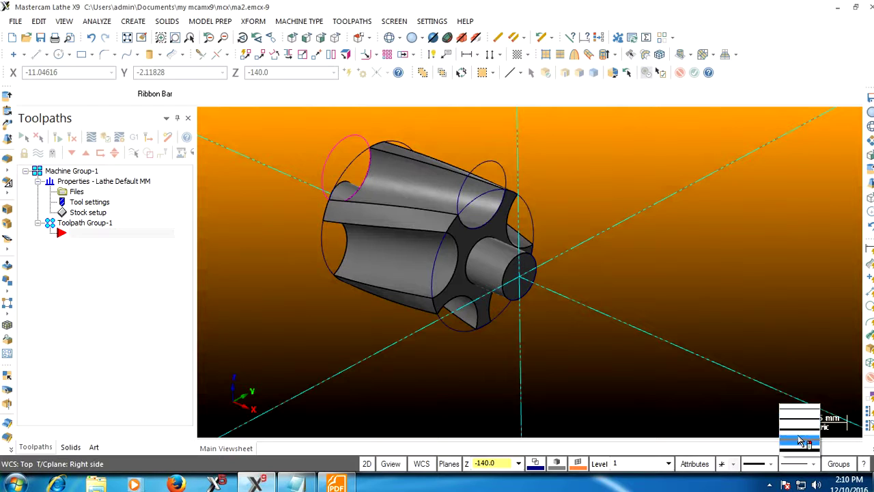
click(805, 432)
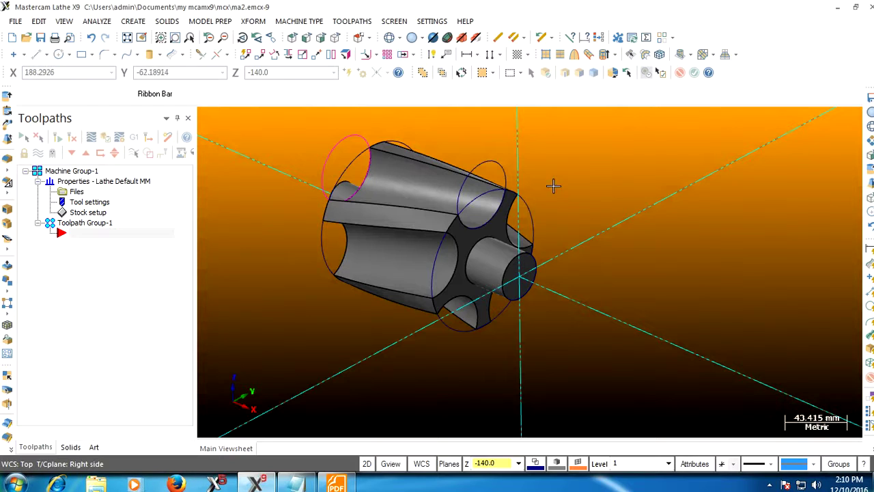
Step: View the part straight from the Top Gview
scroll(537, 157, up, 1)
scroll(534, 159, up, 1)
scroll(535, 159, up, 1)
scroll(535, 159, up, 1)
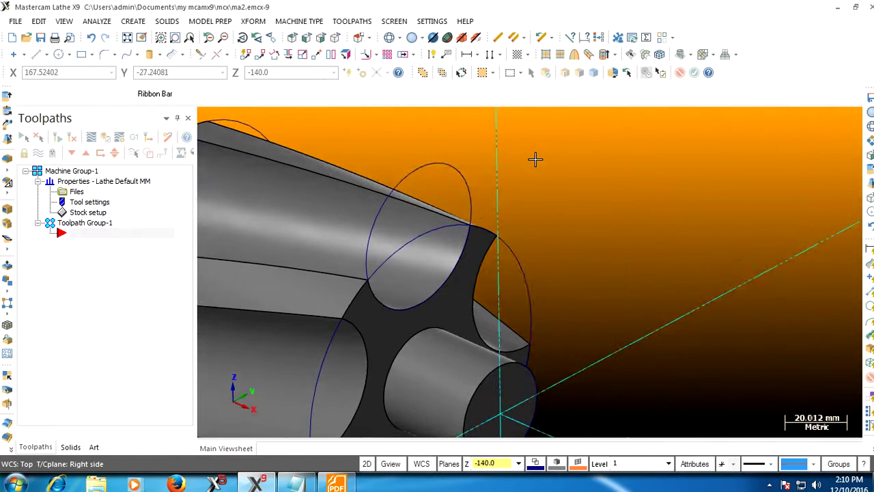
scroll(535, 161, down, 2)
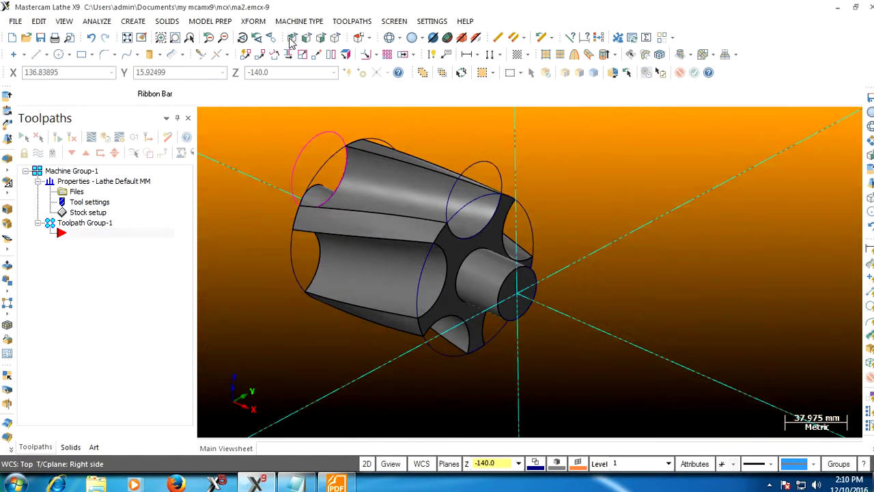
click(293, 37)
scroll(649, 241, up, 1)
scroll(673, 248, down, 1)
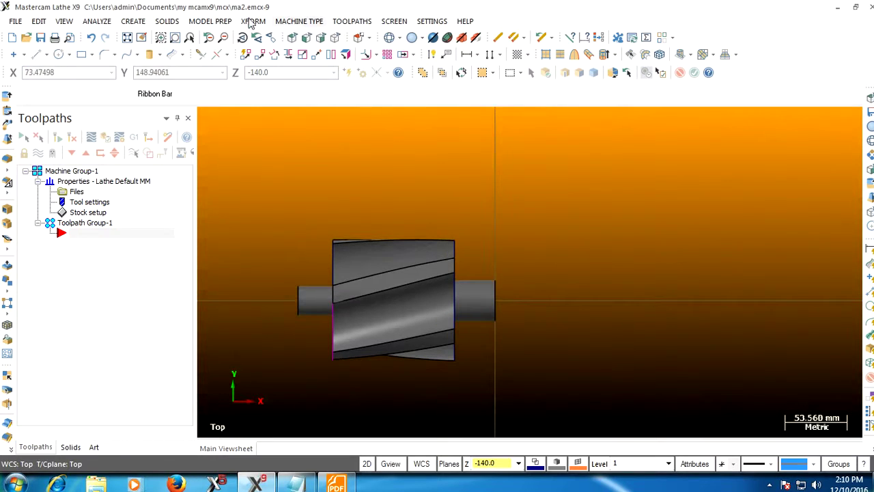
click(131, 24)
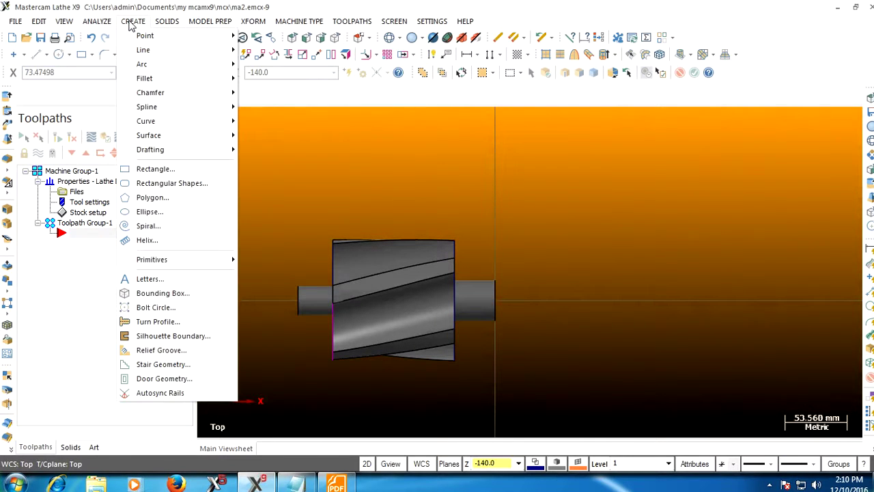
Step: Generate an upper Spin turn profile at 0.02 tolerance from the helical body and both end cylinders
click(170, 327)
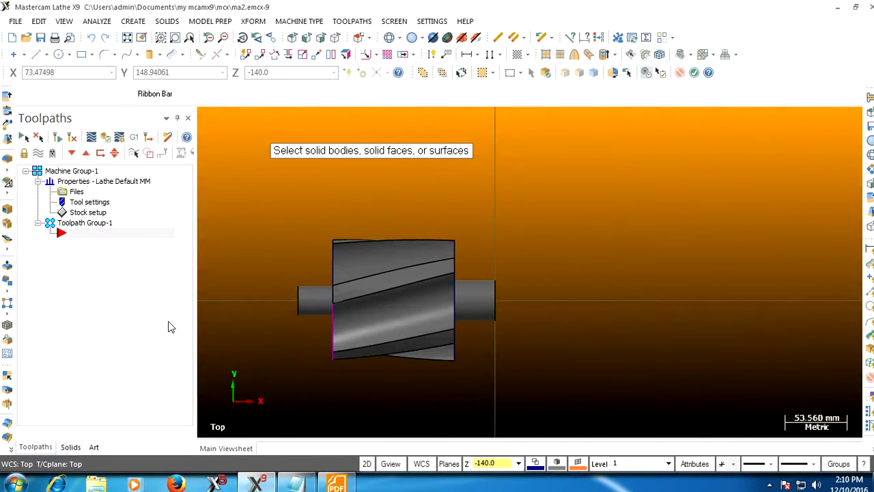
click(490, 301)
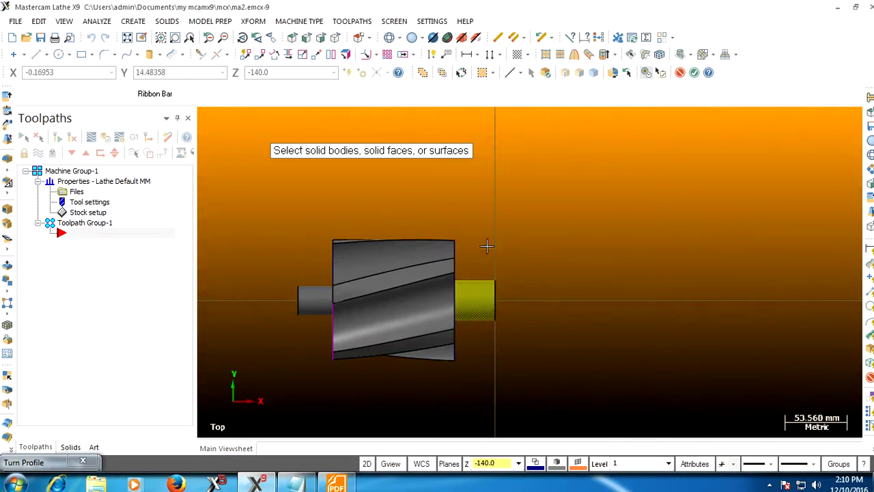
click(408, 266)
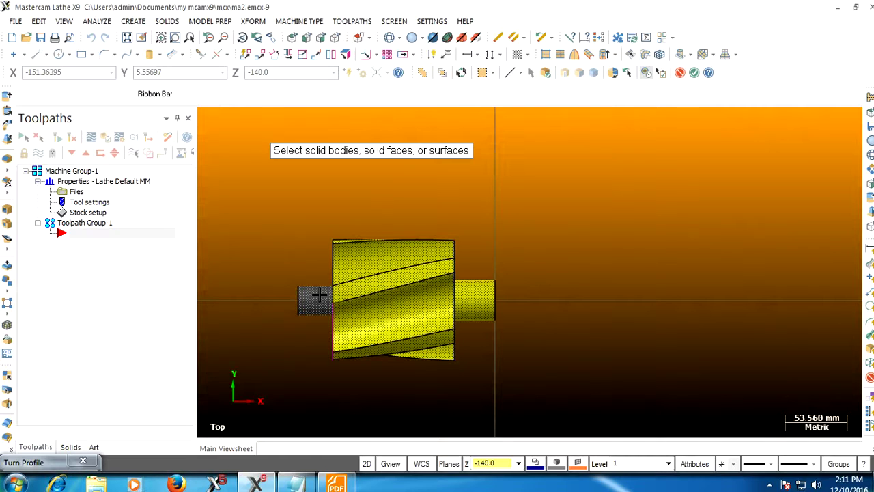
click(319, 295)
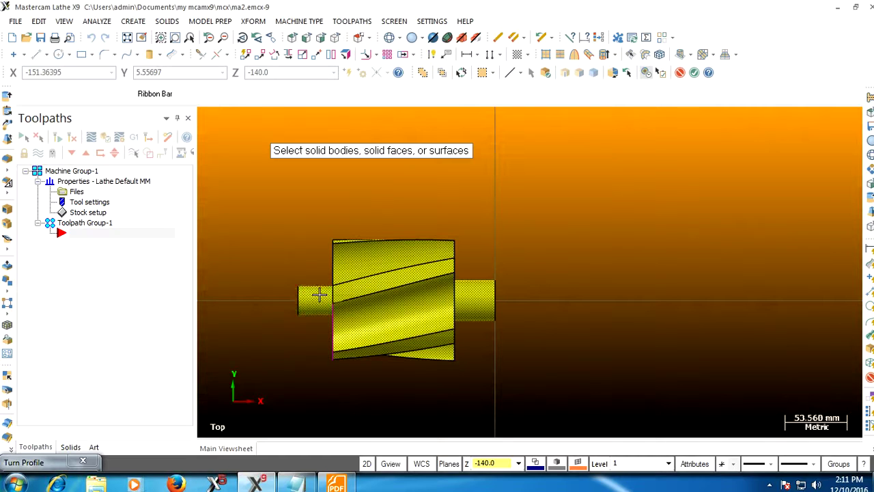
click(695, 73)
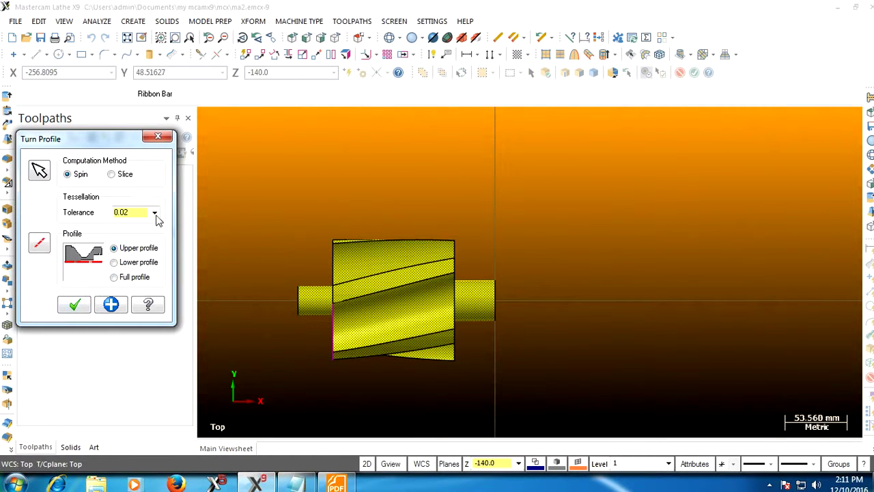
click(74, 305)
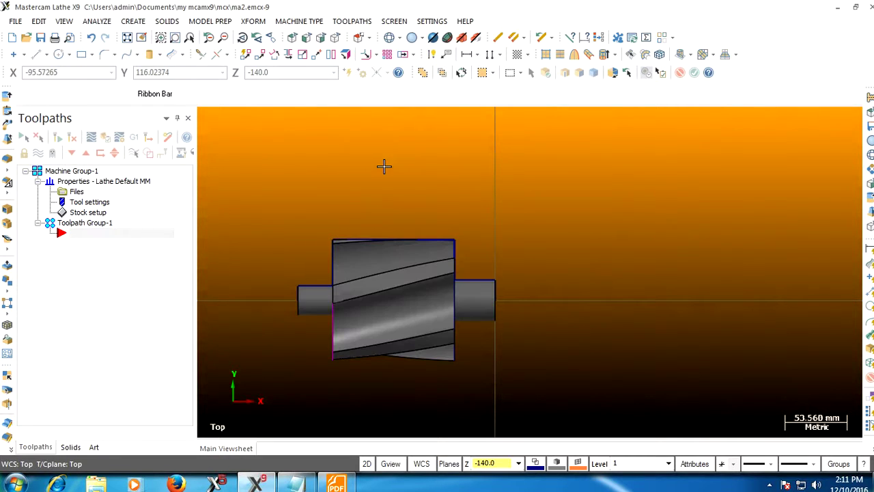
Step: Orbit into a tilted wireframe view and zoom in on the dark blue turn profile line
mouse_move(412, 190)
middle_down()
mouse_move(312, 209)
mouse_move(323, 222)
mouse_move(410, 127)
middle_up()
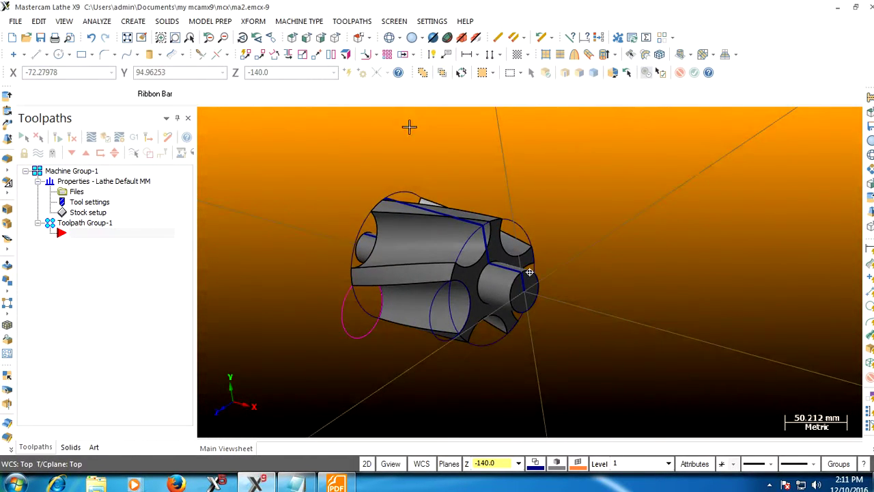
click(389, 38)
scroll(480, 177, up, 2)
scroll(485, 197, up, 1)
scroll(326, 218, up, 2)
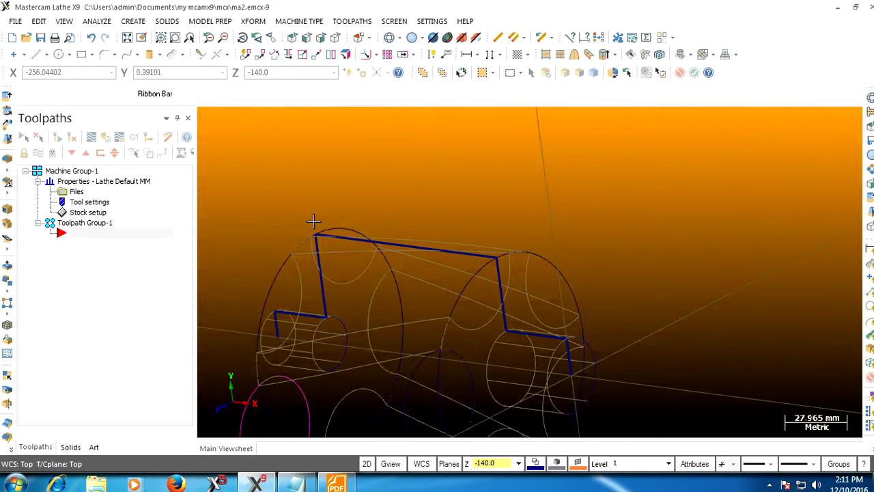
scroll(416, 177, up, 1)
mouse_move(489, 151)
middle_down()
mouse_move(466, 175)
mouse_move(485, 149)
mouse_move(478, 164)
mouse_move(493, 178)
middle_up()
scroll(493, 177, up, 1)
scroll(495, 176, up, 1)
scroll(495, 175, up, 1)
scroll(495, 175, up, 2)
scroll(496, 174, down, 1)
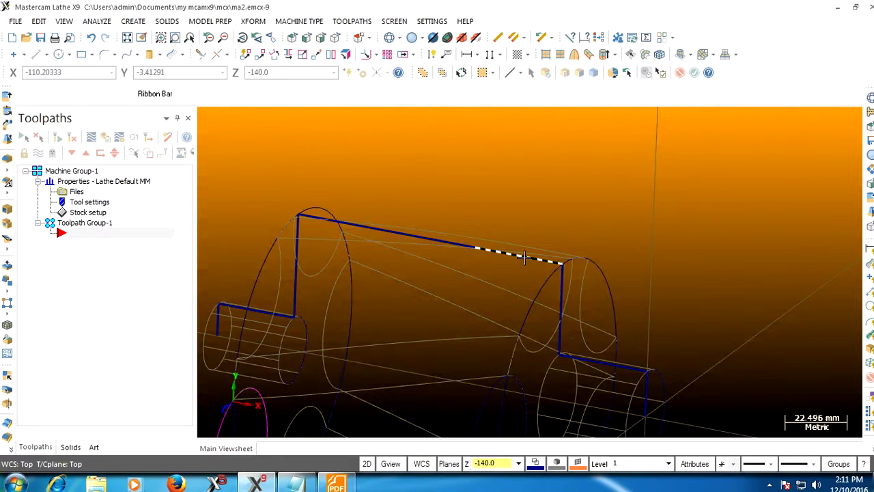
click(295, 483)
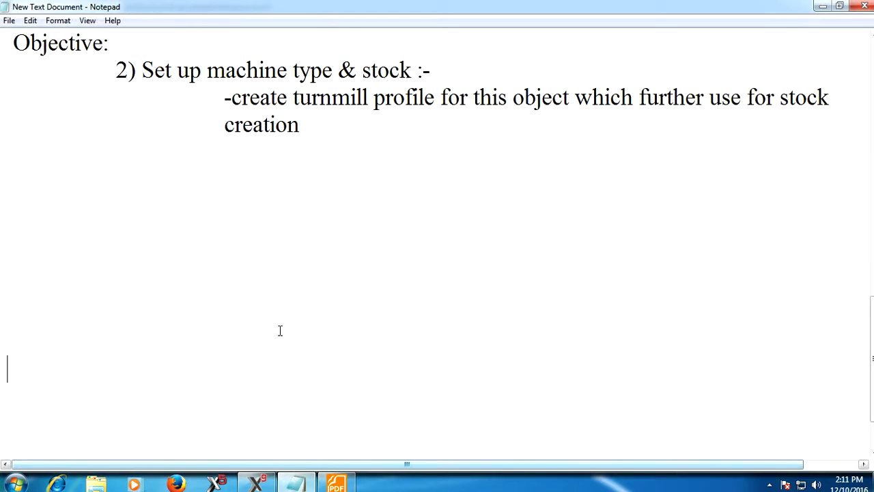
Step: Add the indented note '-this dark line is turn profile......offset this entity'
click(65, 161)
key(Tab)
text(-this dark line is turn profile......oet thid)
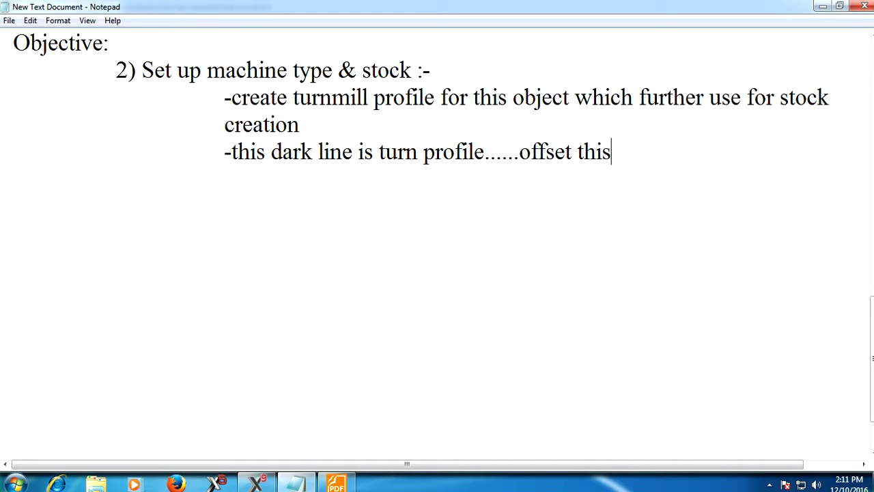
text(ity)
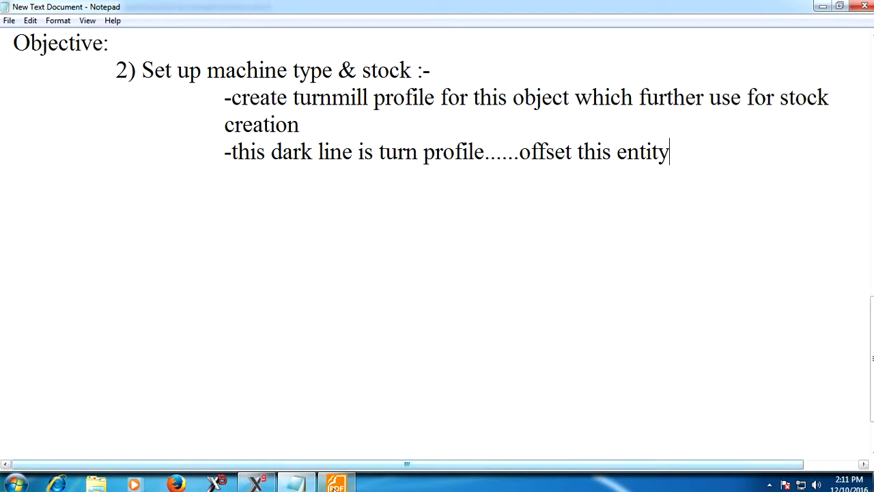
key(alt+Tab)
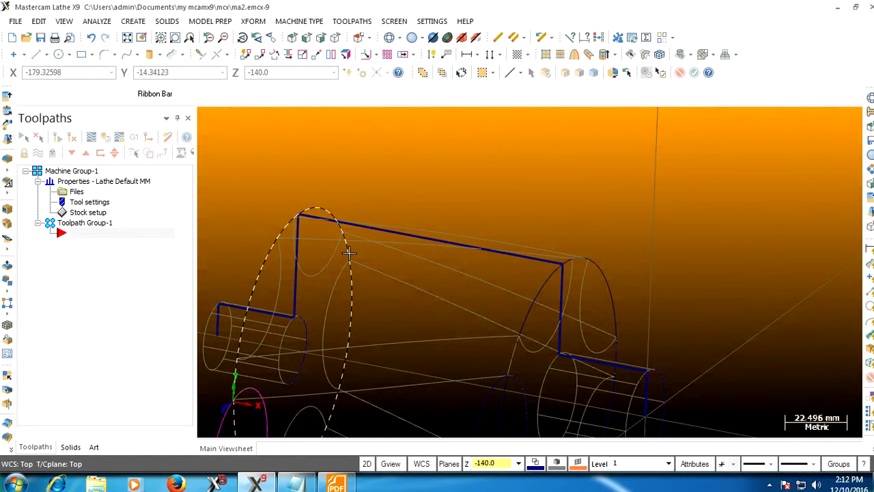
Step: Try a 10.0 Offset Contour on the turn profile, then dismiss the failure and cancel
click(259, 23)
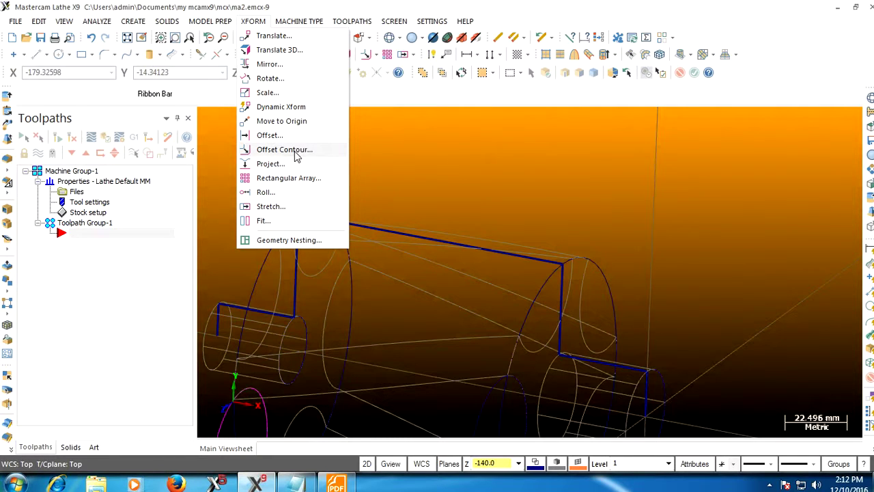
click(295, 150)
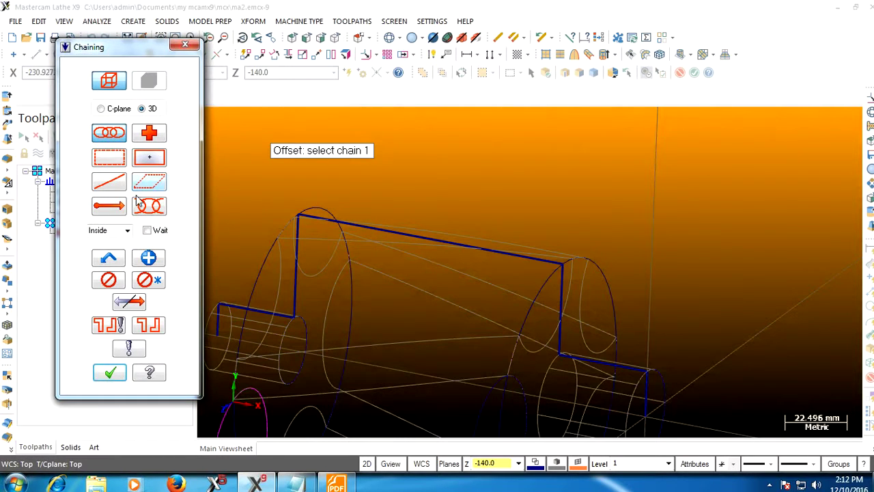
click(160, 208)
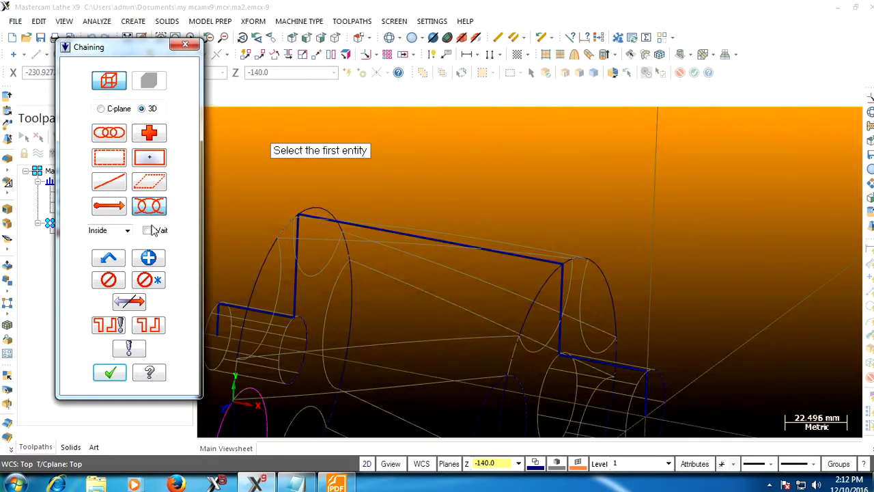
click(623, 370)
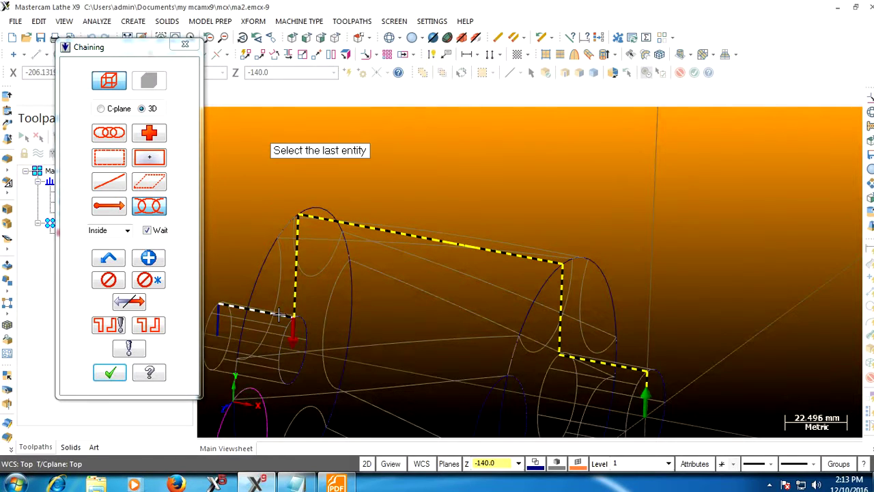
scroll(671, 216, up, 1)
scroll(672, 215, down, 3)
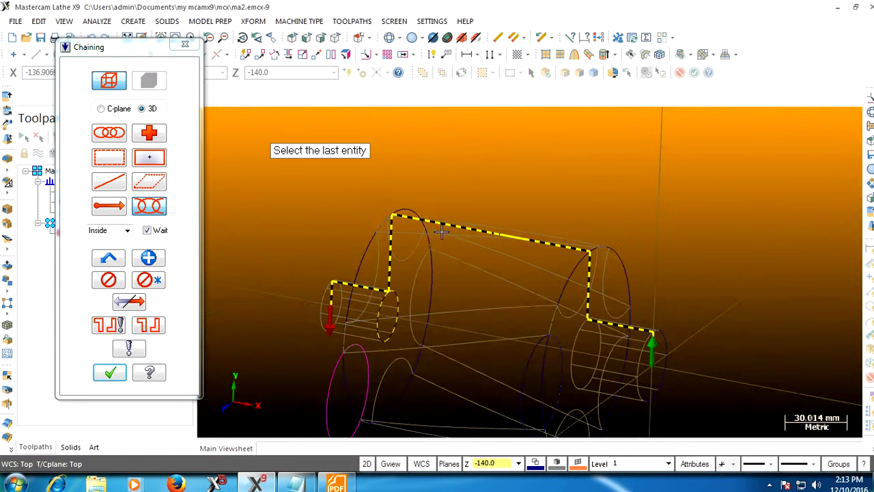
click(110, 372)
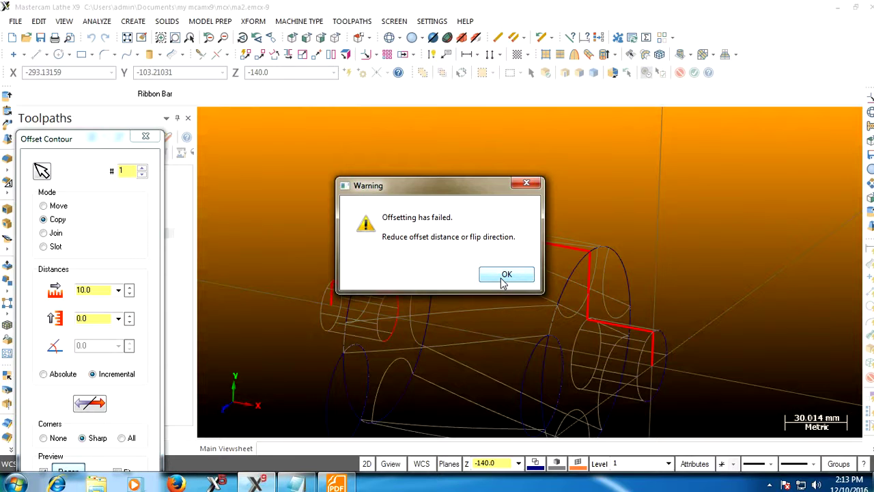
click(526, 183)
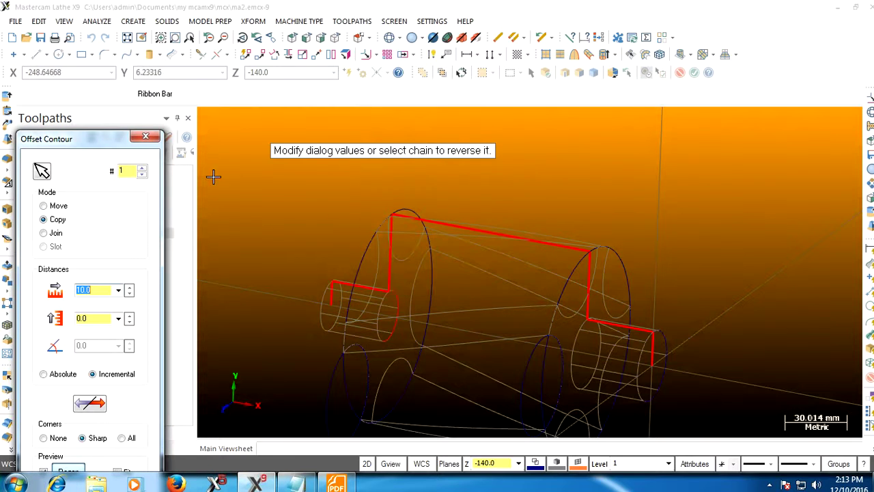
click(146, 136)
mouse_move(450, 143)
middle_down()
mouse_move(484, 131)
mouse_move(437, 144)
middle_up()
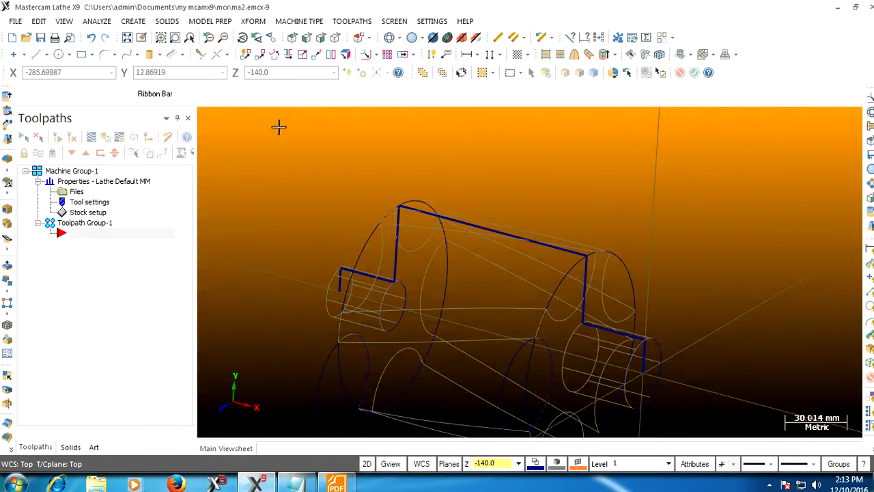
middle_drag(279, 127, 149, 164)
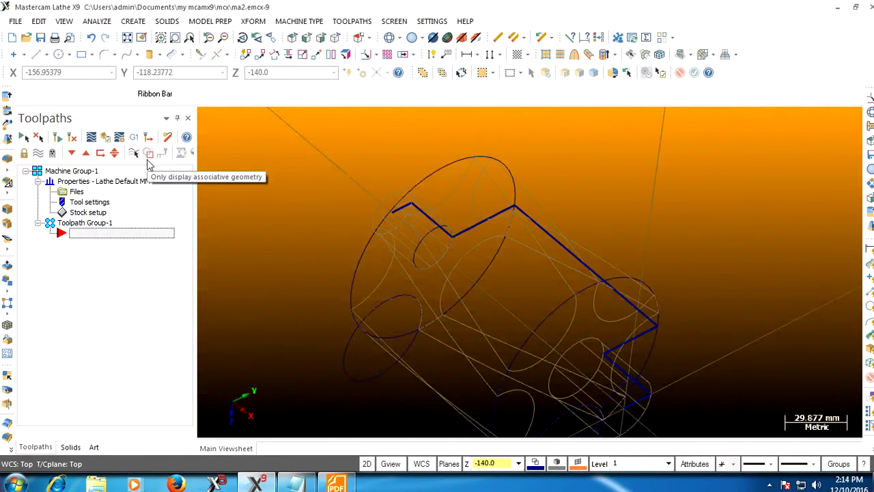
click(253, 21)
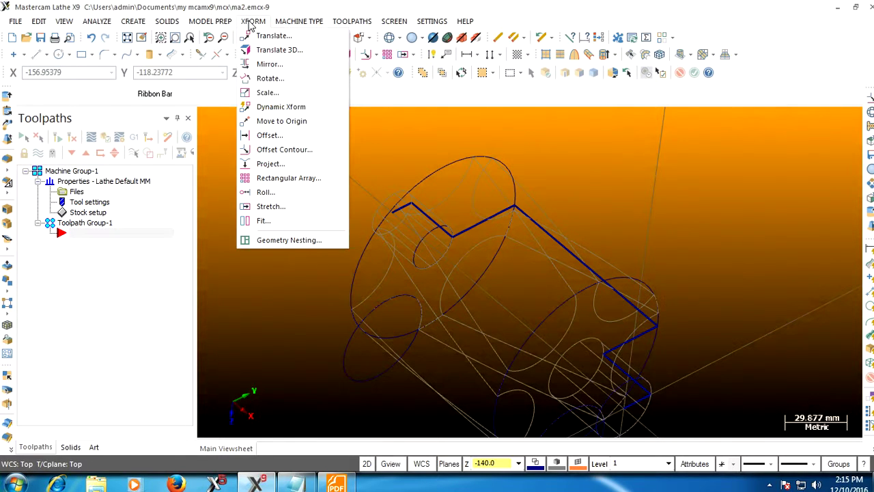
click(285, 151)
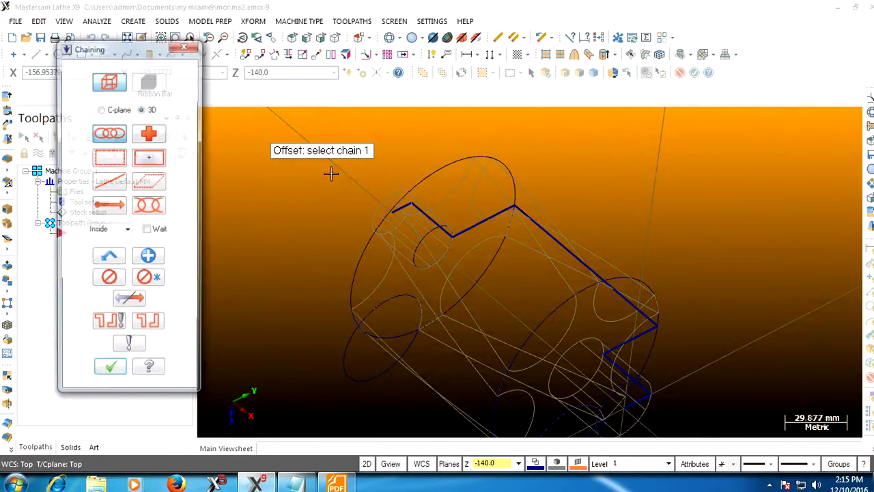
click(631, 407)
scroll(635, 399, up, 1)
scroll(642, 391, up, 3)
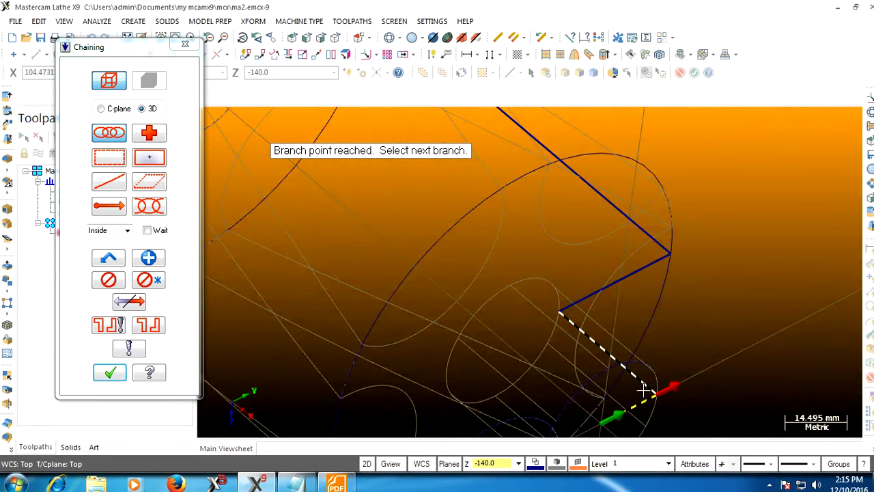
click(618, 282)
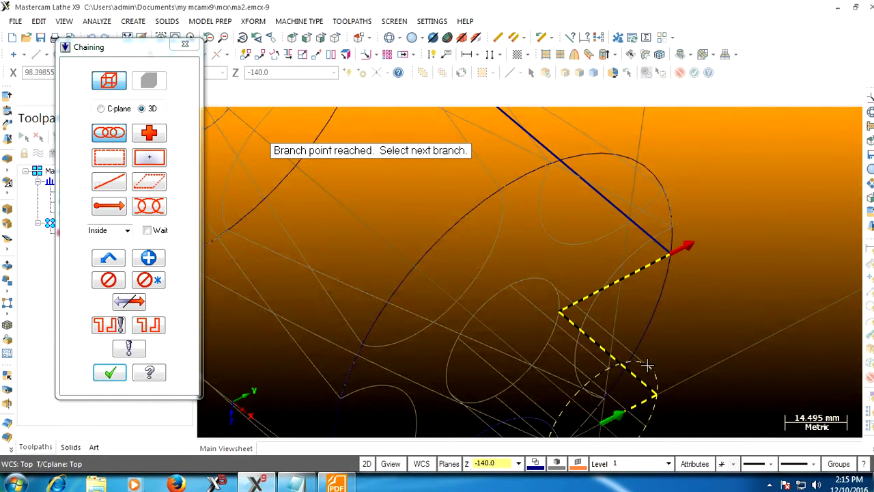
click(185, 44)
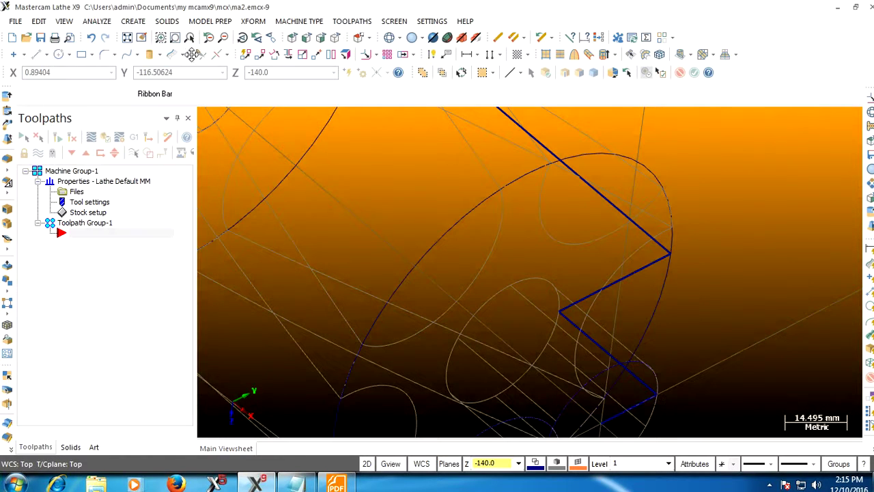
click(252, 22)
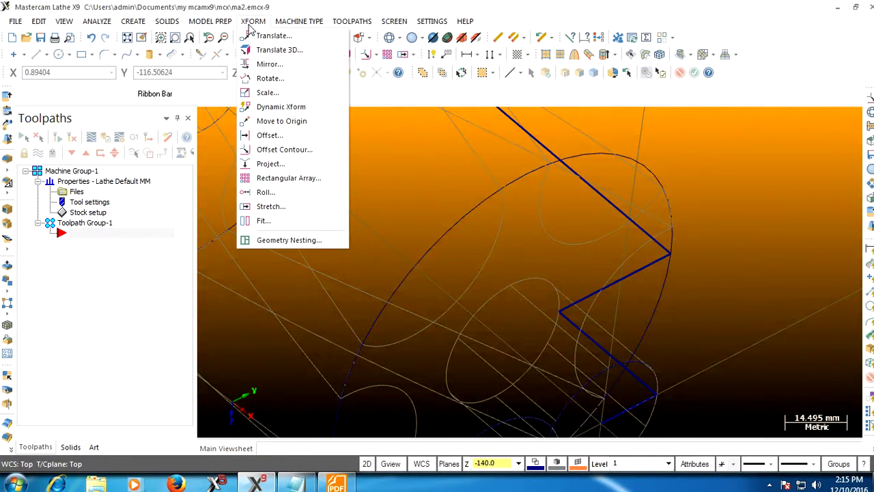
click(291, 153)
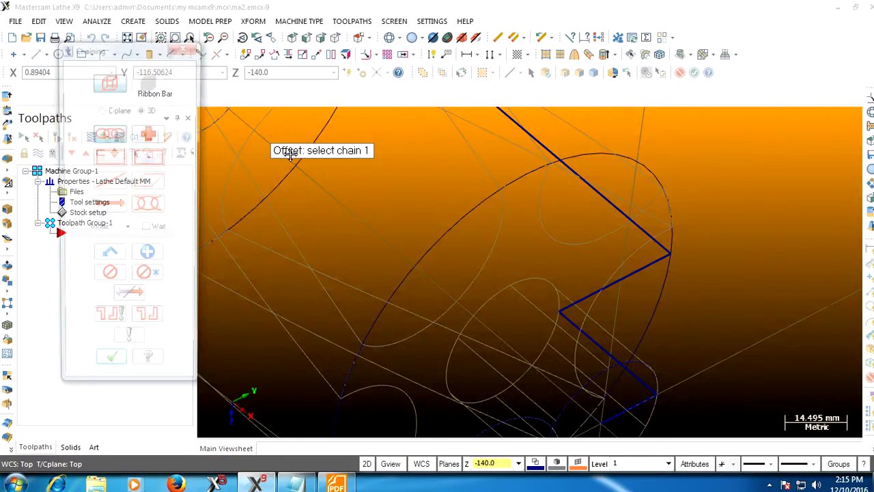
click(635, 408)
click(643, 382)
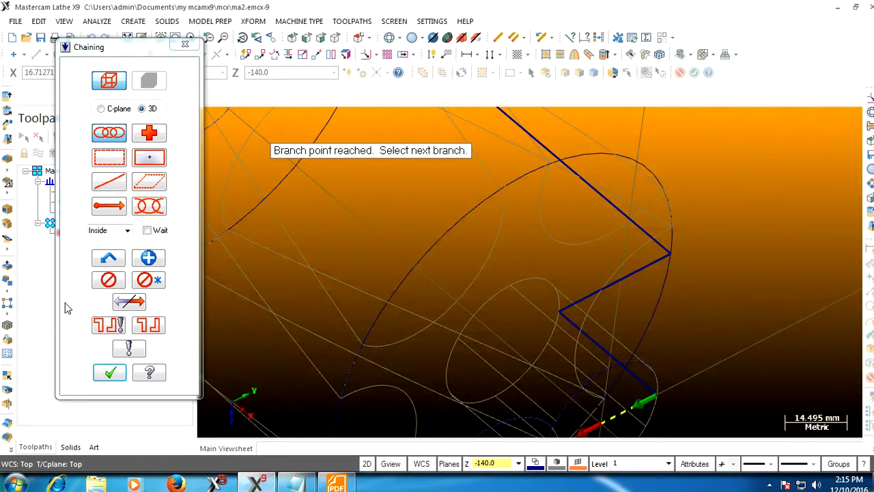
click(120, 304)
click(643, 384)
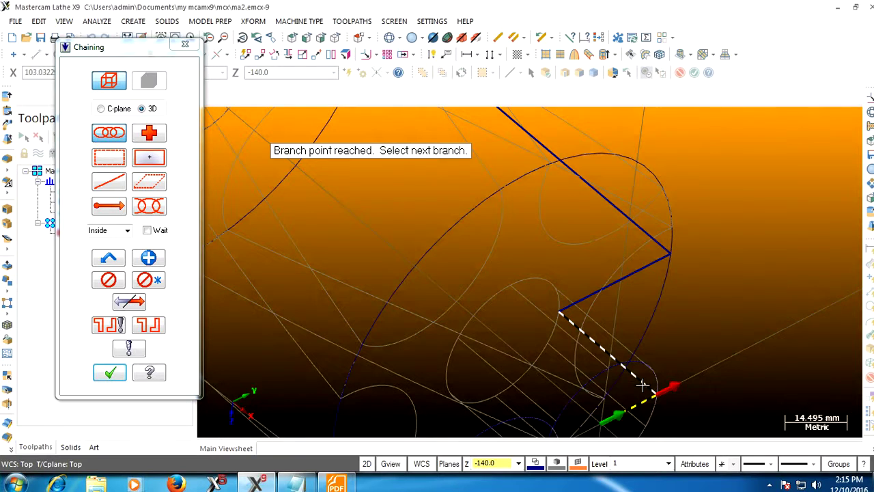
click(184, 46)
mouse_move(501, 289)
middle_down()
mouse_move(433, 284)
mouse_move(433, 253)
middle_up()
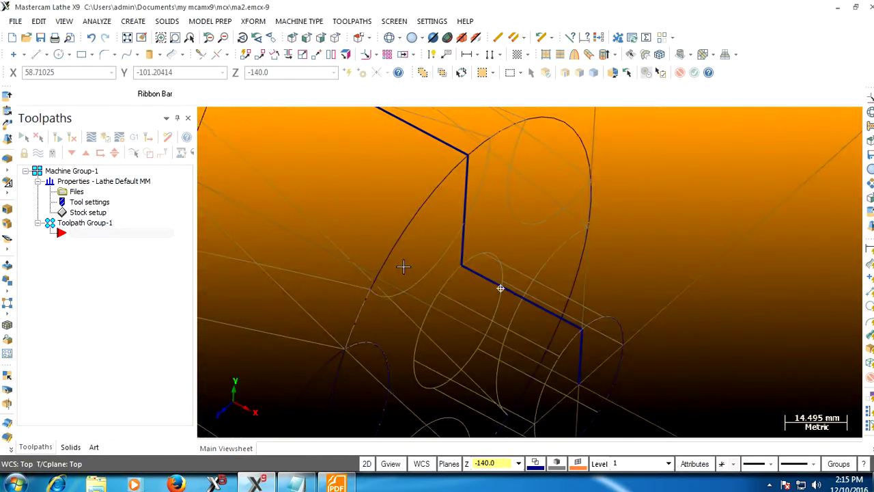
click(258, 22)
mouse_move(352, 21)
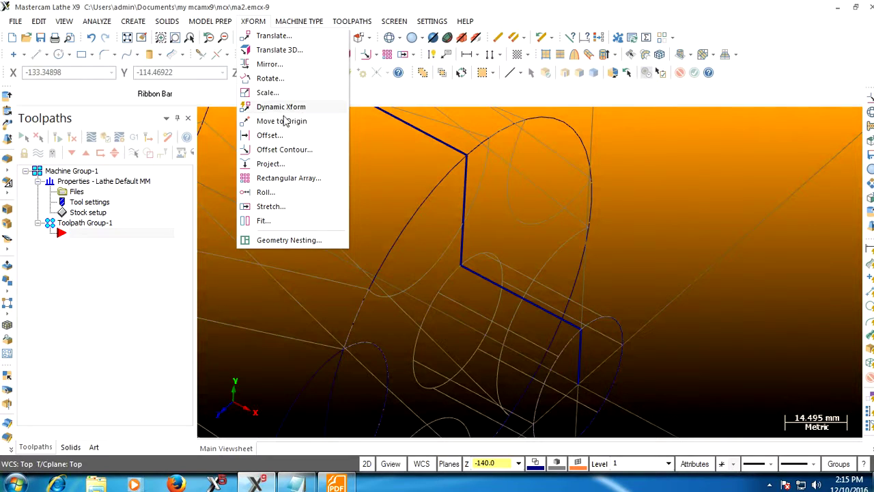
click(285, 150)
click(577, 367)
scroll(578, 328, up, 1)
scroll(578, 326, up, 2)
scroll(574, 328, up, 3)
scroll(575, 328, up, 1)
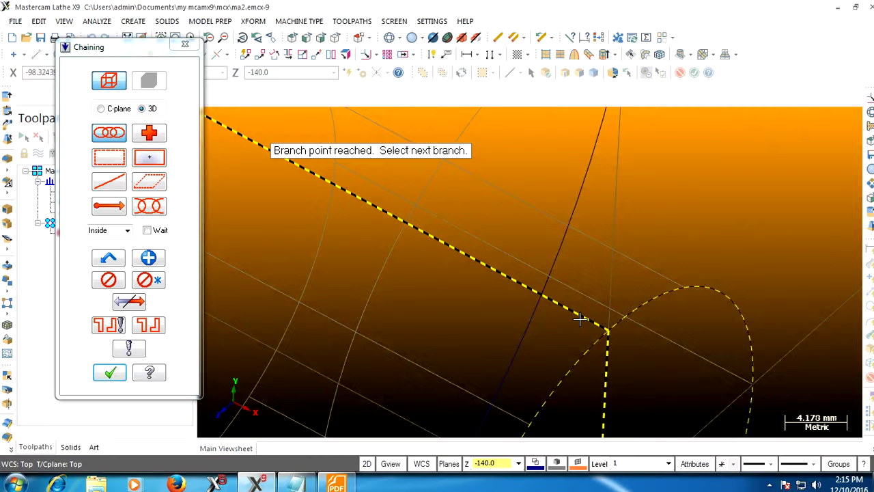
scroll(579, 319, down, 1)
scroll(581, 317, down, 2)
scroll(581, 315, down, 1)
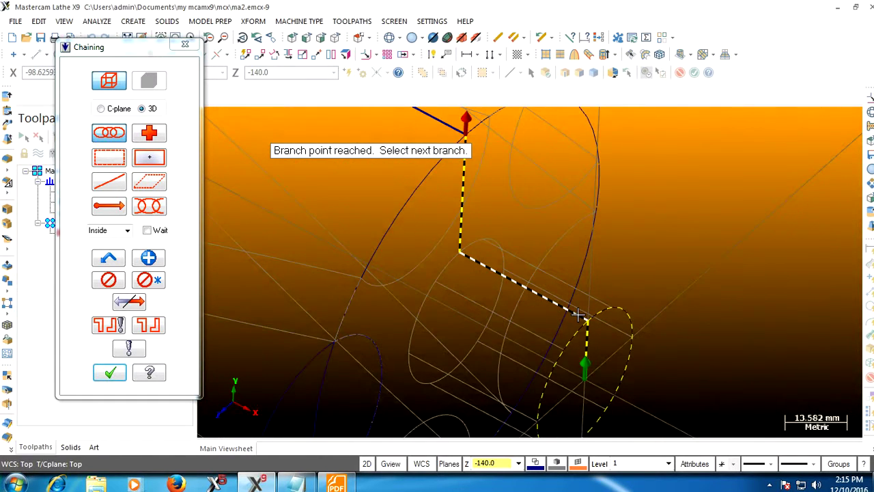
scroll(578, 314, down, 1)
key(Return)
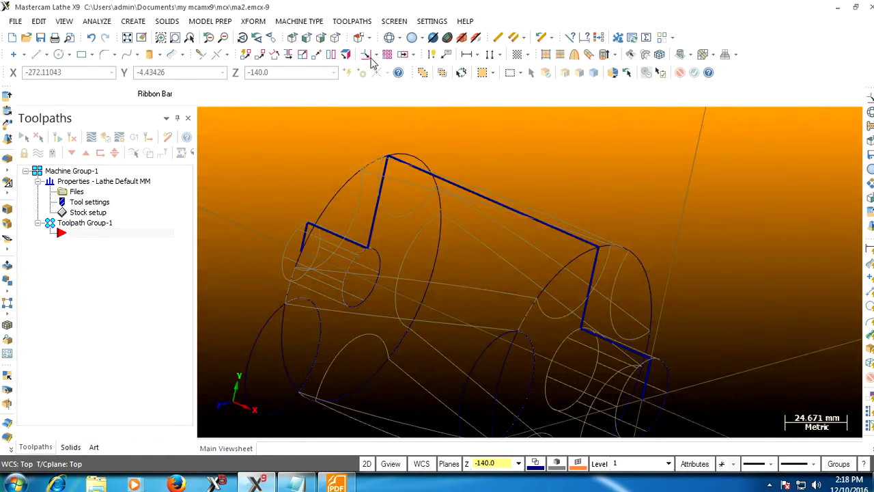
Step: Partially chain the turn profile for Offset Contour, from its right end to the short left vertical line
click(355, 23)
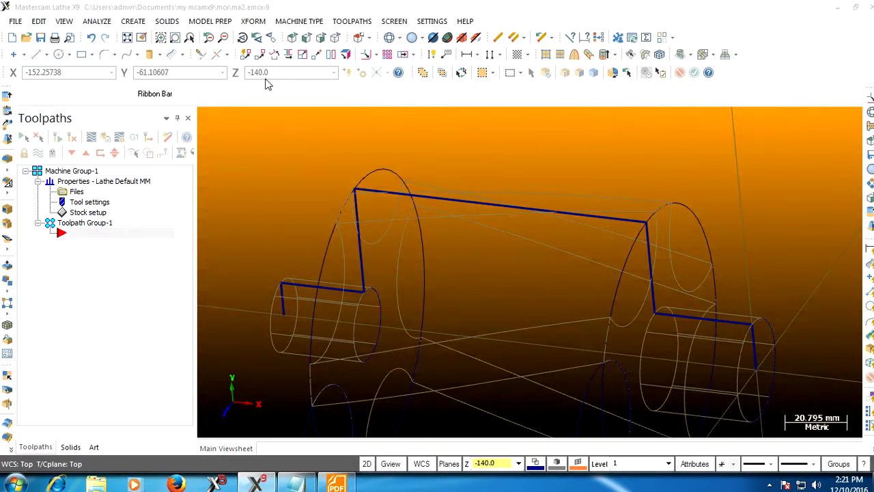
click(259, 22)
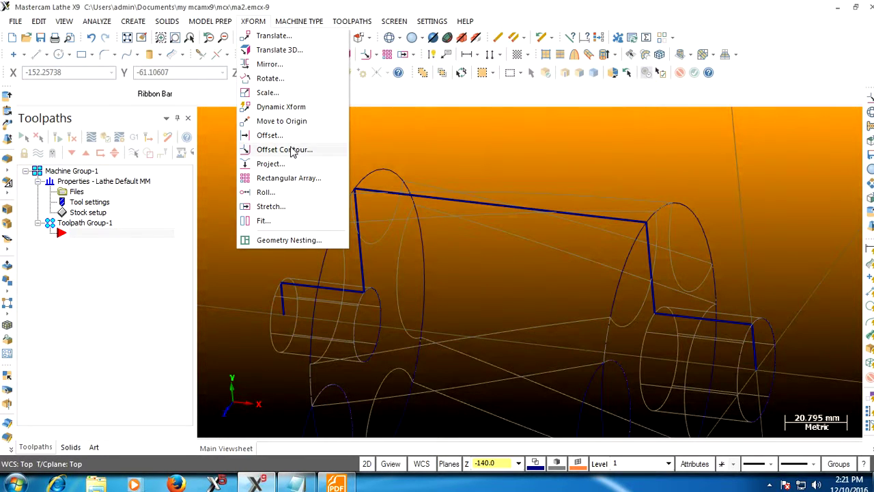
click(283, 148)
click(150, 209)
click(155, 231)
click(753, 345)
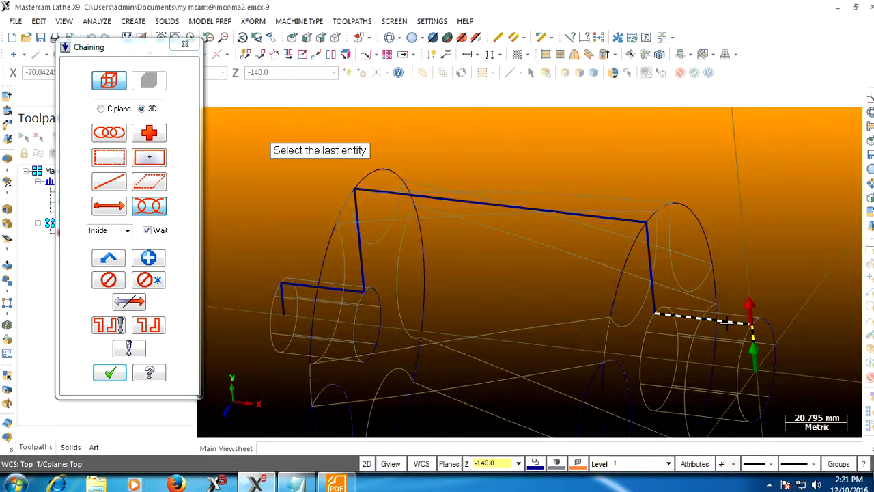
scroll(727, 324, up, 1)
click(635, 281)
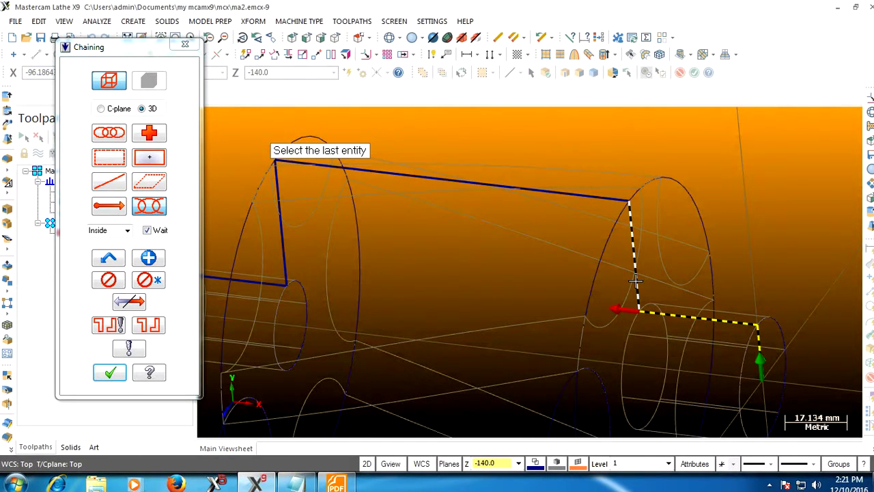
click(289, 162)
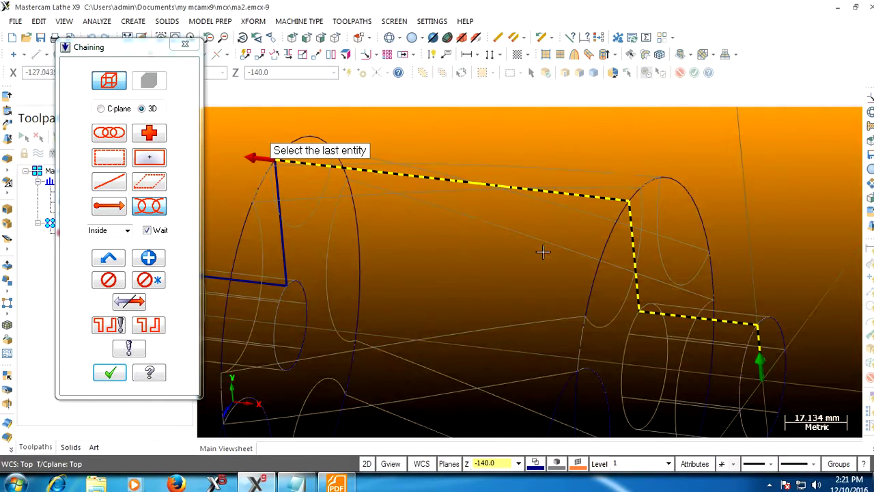
scroll(543, 252, down, 2)
click(378, 262)
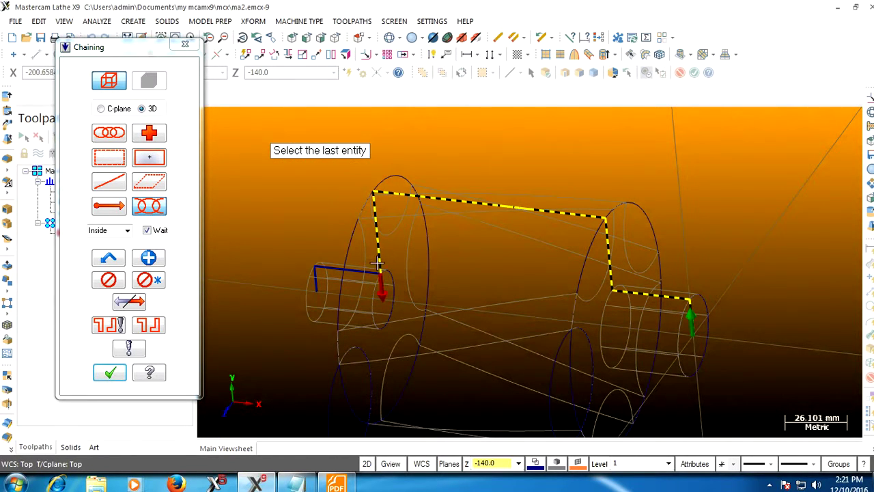
click(322, 267)
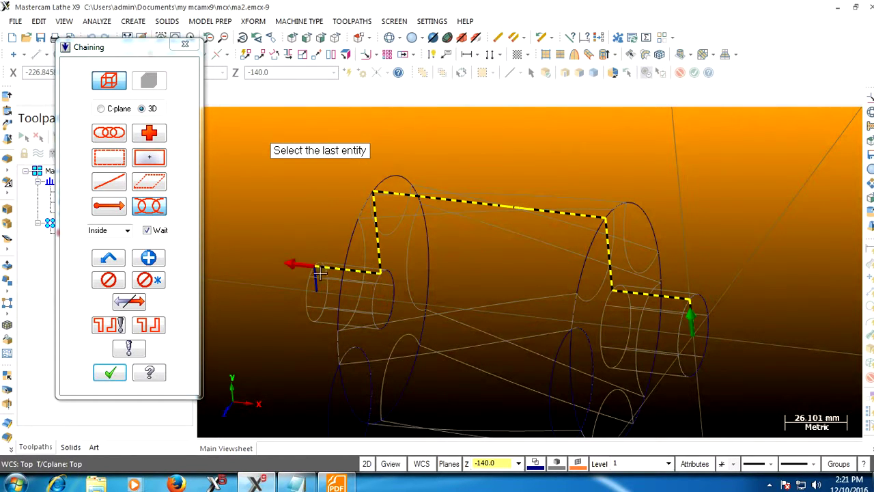
click(316, 282)
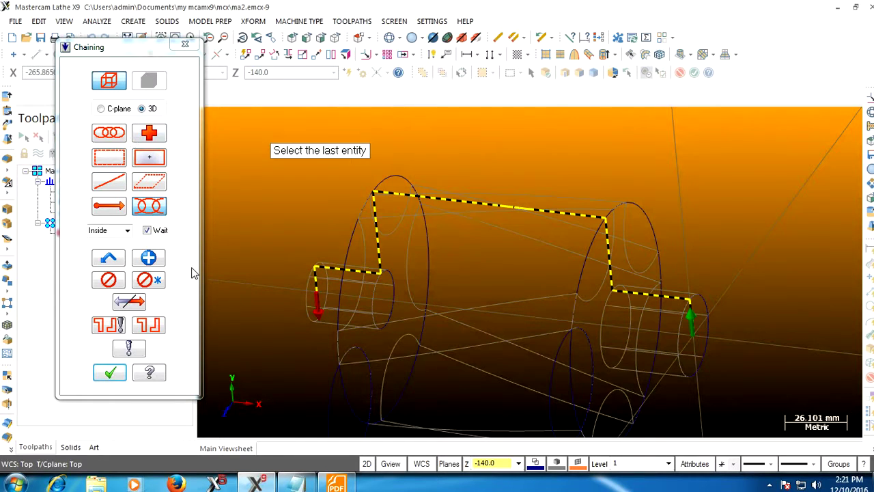
click(110, 375)
Step: Flip the offset outward and create a 3.0 mm copy of the profile
click(118, 327)
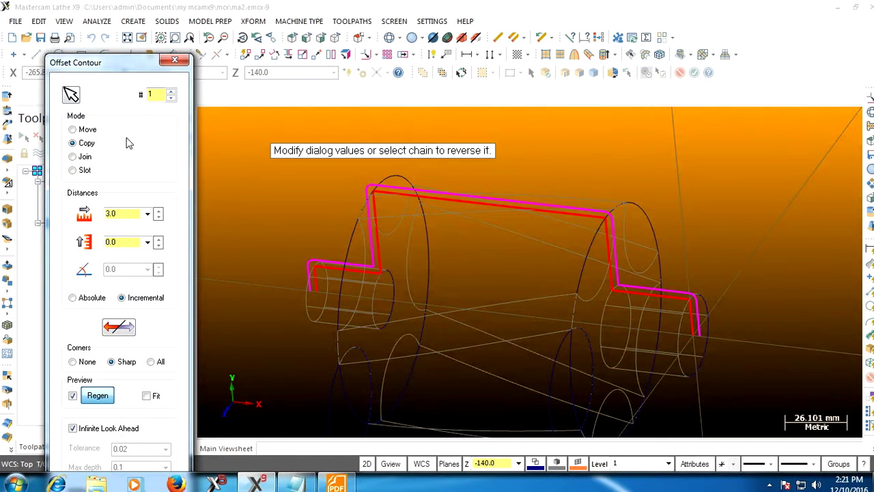
mouse_move(119, 60)
mouse_down()
mouse_move(136, 7)
mouse_move(451, 10)
mouse_up()
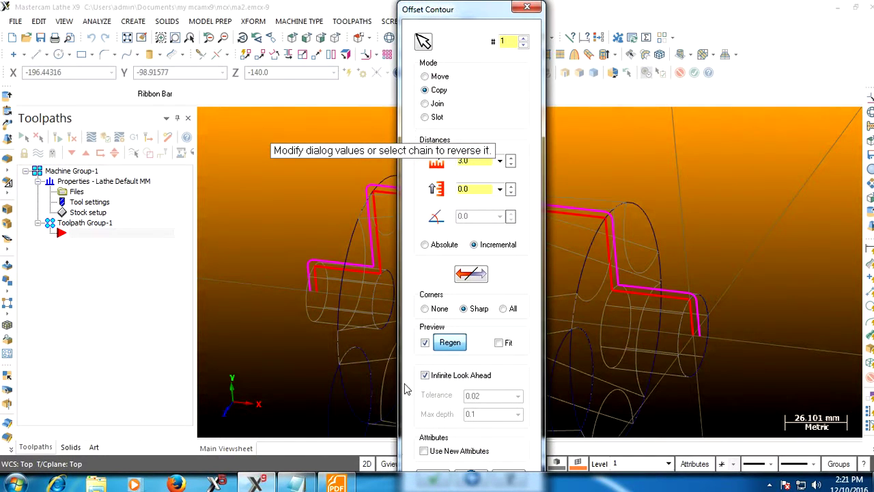
click(430, 477)
scroll(259, 173, up, 1)
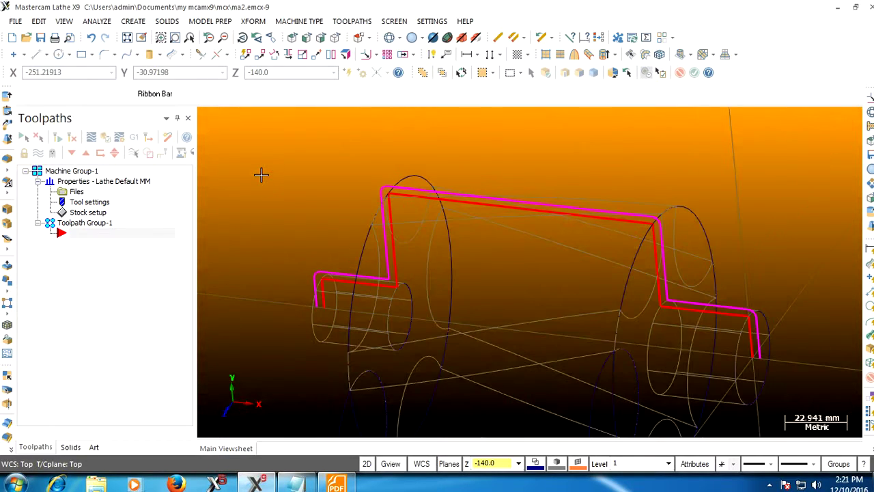
scroll(259, 174, up, 1)
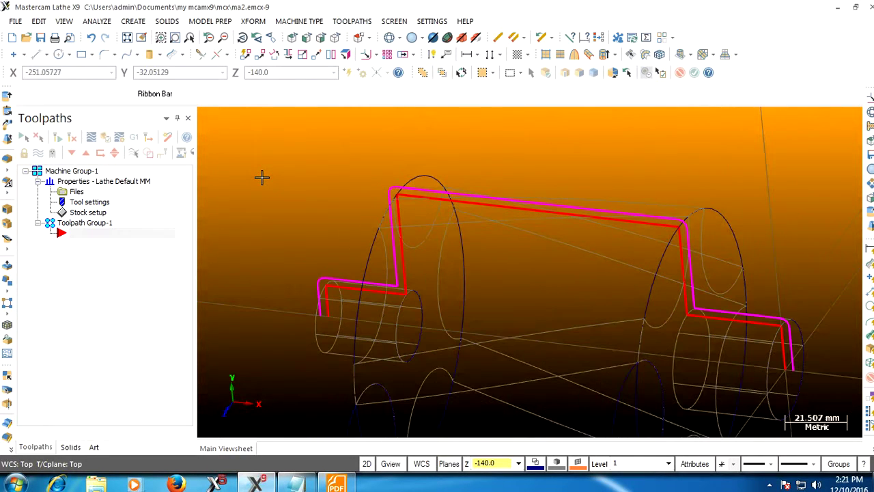
Step: Try a line between the pink contour's ends, then reorient the view to top and back to 3D
click(38, 55)
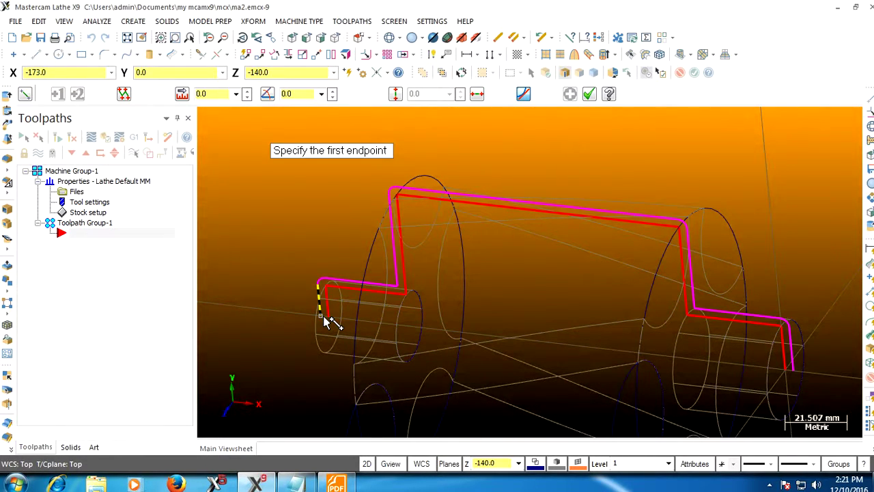
click(321, 314)
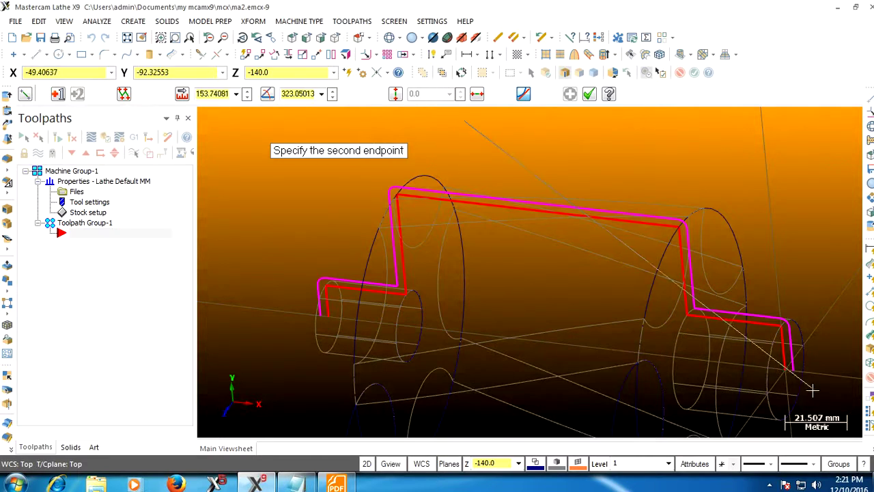
click(689, 420)
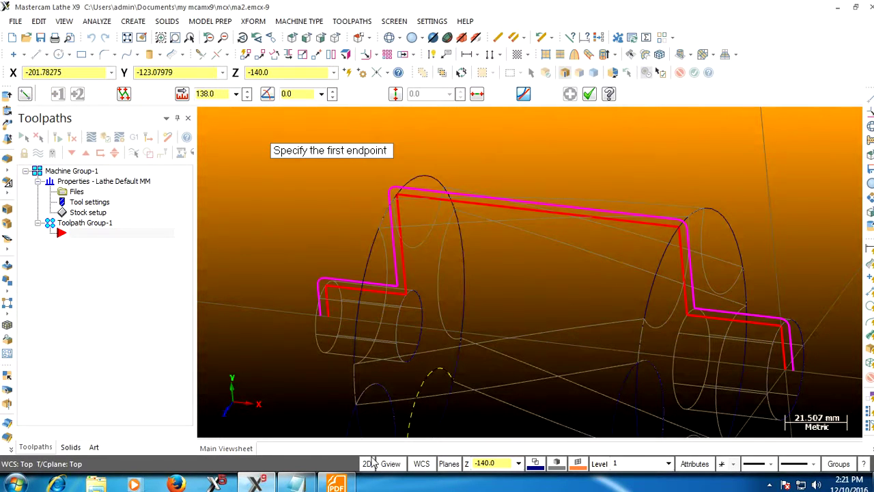
click(292, 38)
middle_drag(316, 360, 108, 37)
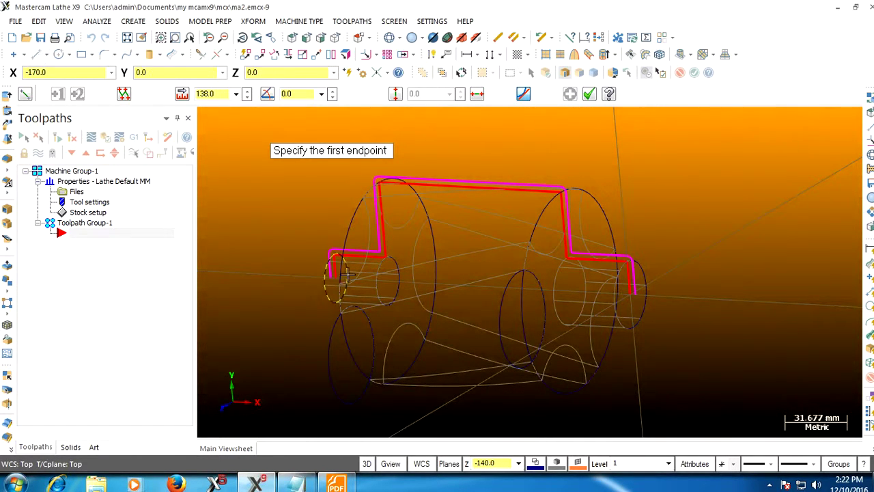
scroll(326, 273, up, 4)
Step: Draw the closing line from the pink contour's left end to its right end and accept it
click(324, 271)
scroll(242, 317, down, 3)
click(688, 320)
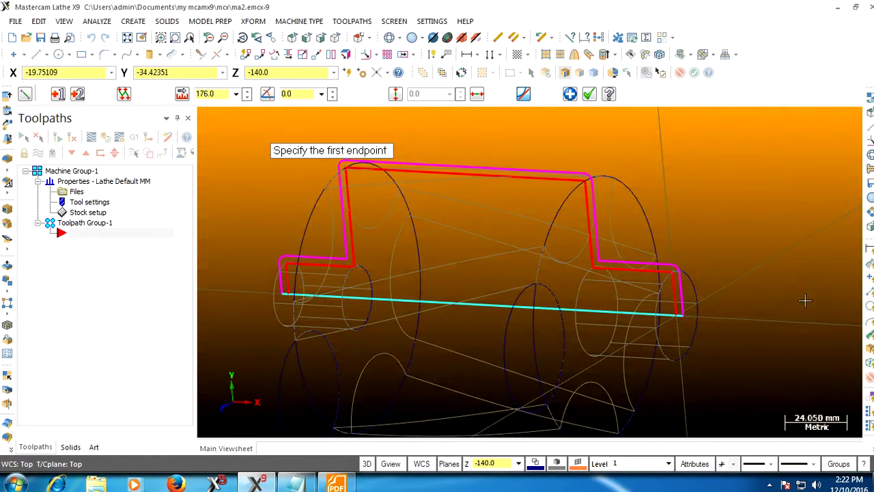
click(590, 95)
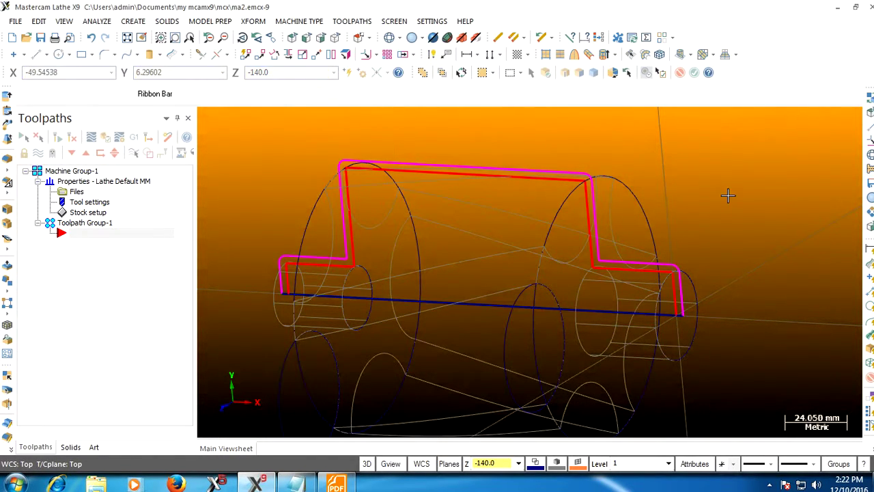
scroll(722, 196, up, 2)
scroll(757, 233, up, 1)
scroll(680, 312, up, 3)
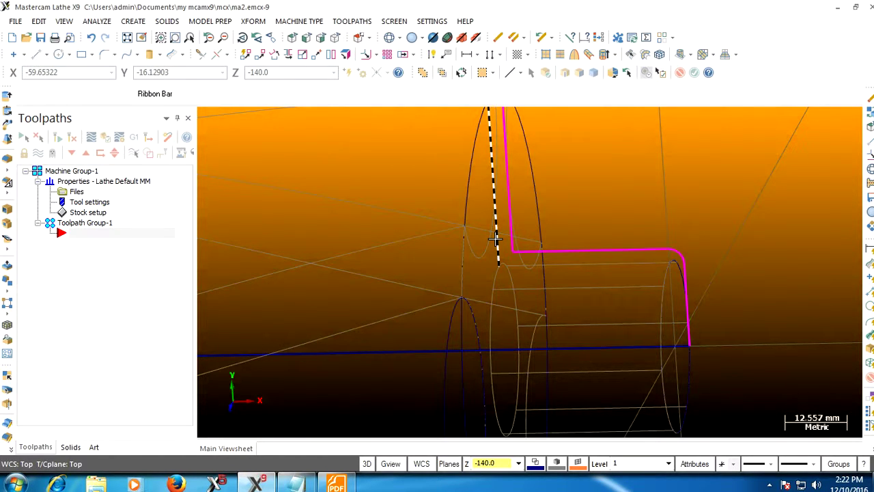
Step: Undo the last change to the red profile and rotate the view around the whole part
click(495, 238)
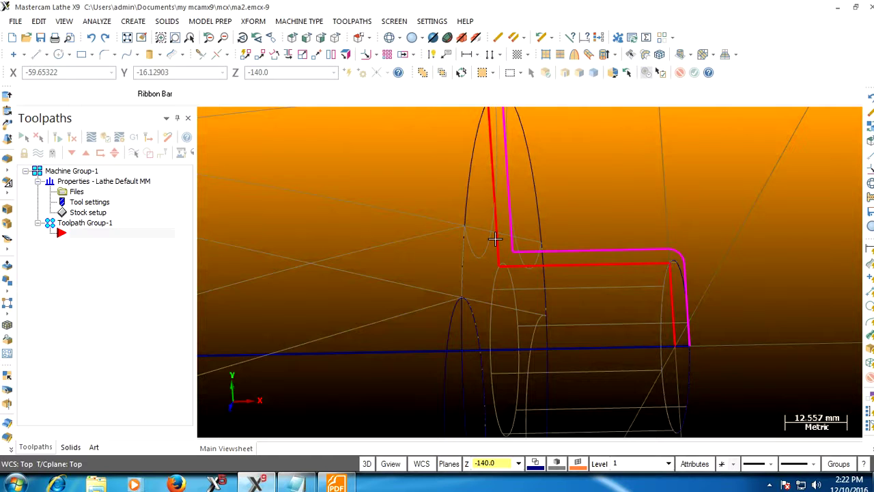
scroll(722, 269, down, 2)
scroll(728, 284, down, 2)
mouse_move(723, 187)
middle_down()
mouse_move(715, 204)
mouse_move(671, 195)
mouse_move(695, 192)
mouse_move(650, 162)
mouse_move(685, 189)
mouse_move(671, 189)
mouse_move(649, 142)
mouse_move(276, 241)
middle_up()
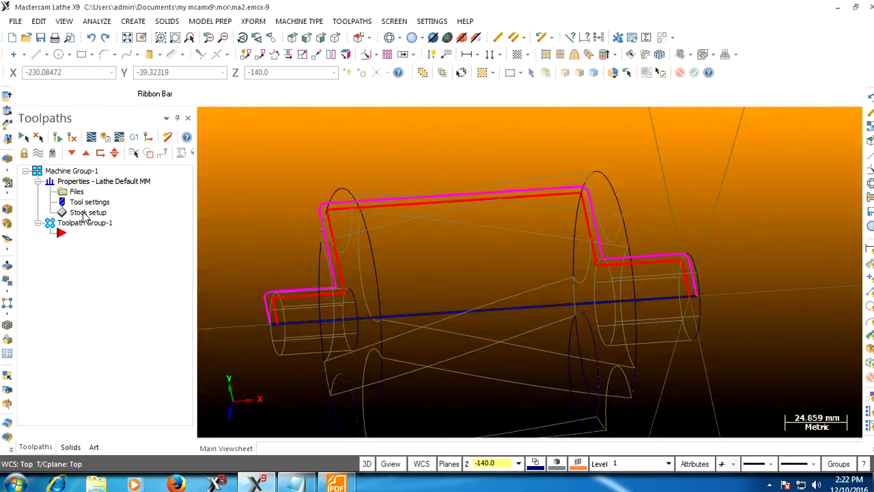
Step: Set the left-spindle stock geometry to Revolve and start selecting the profile to revolve
click(85, 214)
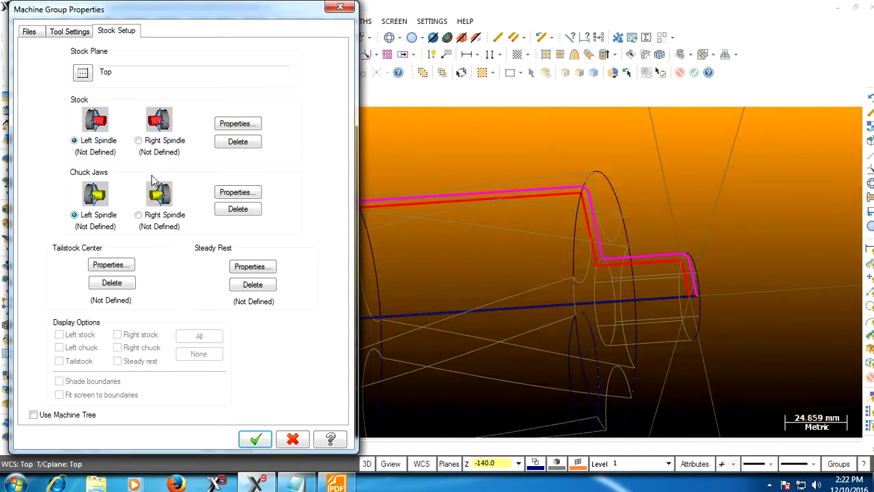
click(232, 125)
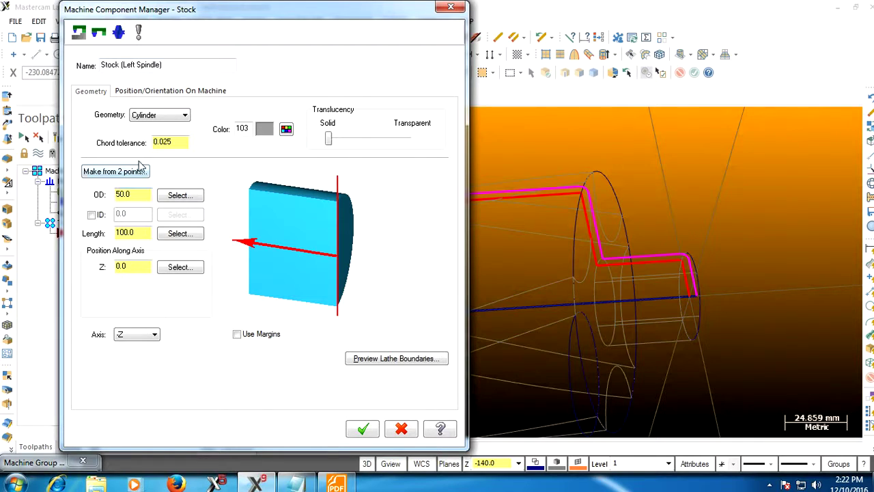
click(154, 116)
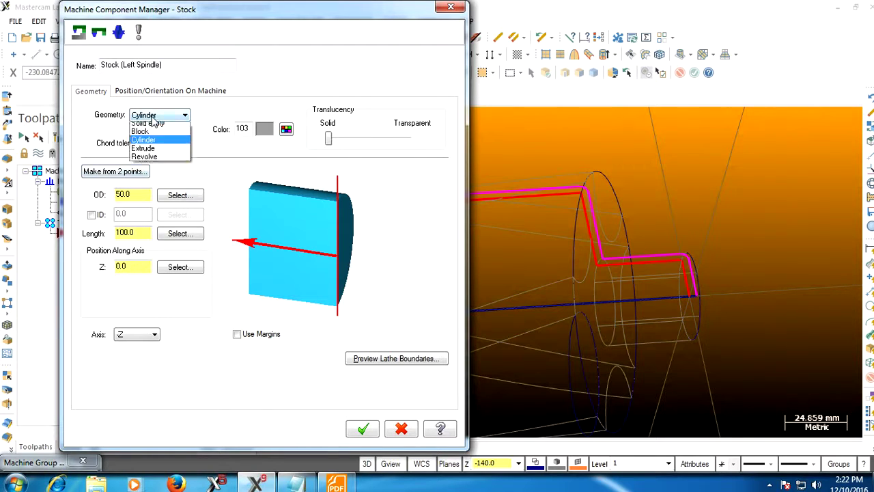
click(140, 169)
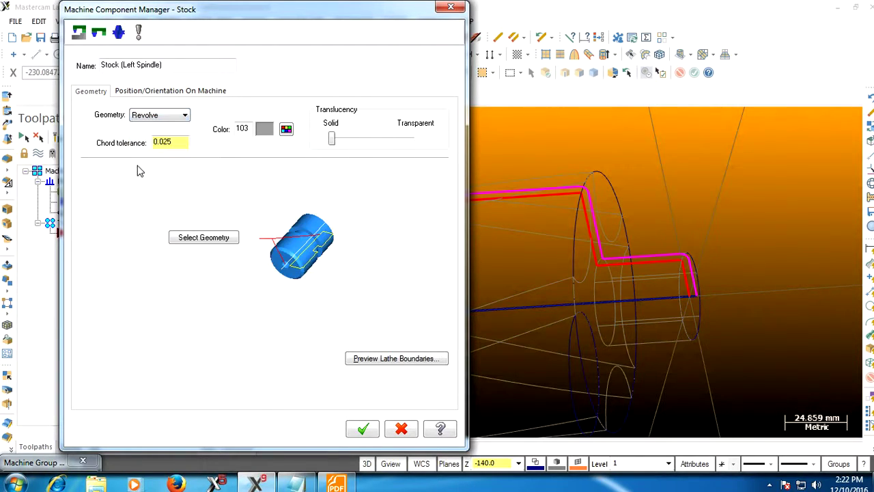
click(209, 237)
key(alt+Tab)
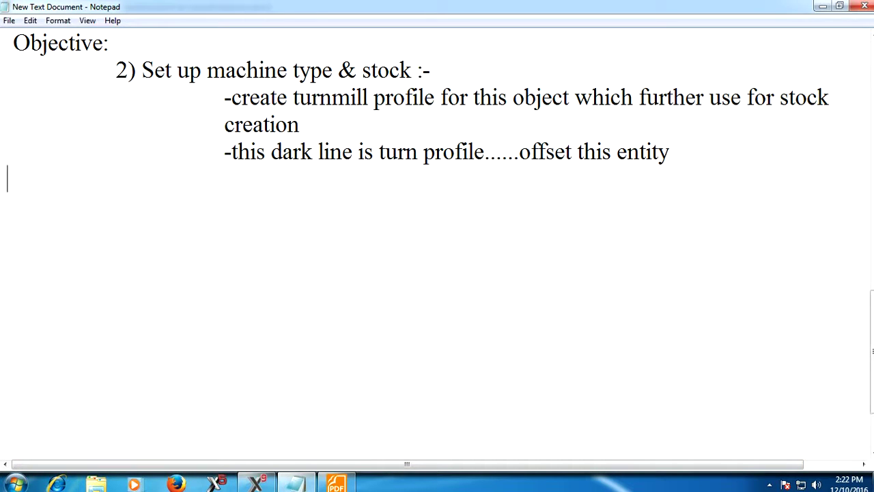
Step: Add the indented note '-select outer geometry to revolve.' to the objective notes
key(Tab)
text(-select outer geao)
key(BackSpace)
key(BackSpace)
text(ometry to)
key(BackSpace)
text(.)
key(BackSpace)
key(BackSpace)
key(BackSpace)
key(BackSpace)
text(o revolve.)
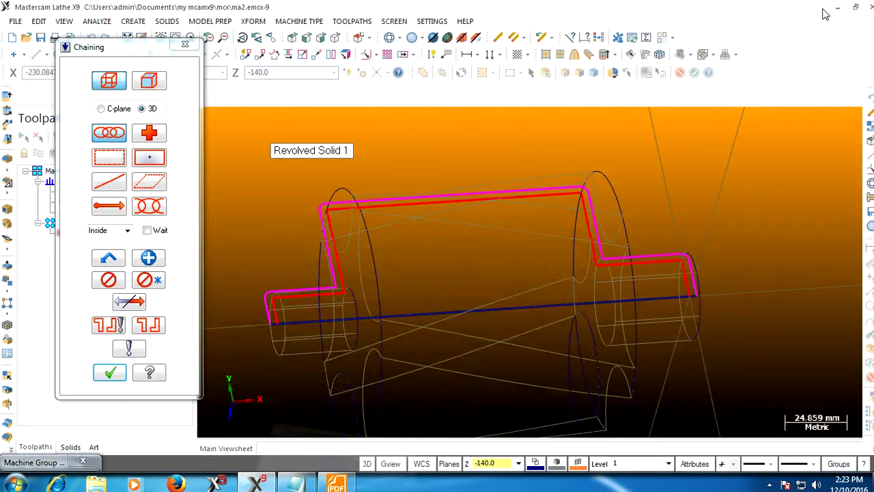
Step: Chain the closed pink profile in Chain mode and accept it as the revolved left-spindle stock
click(145, 209)
click(155, 233)
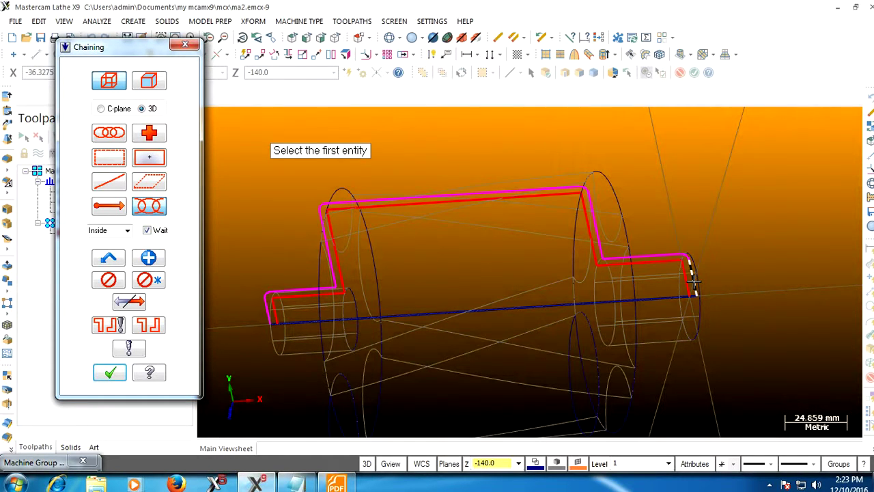
click(102, 132)
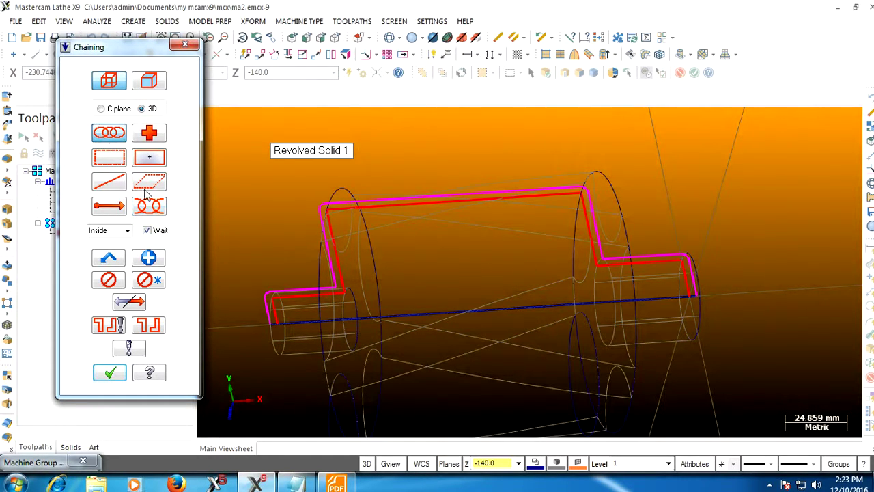
click(147, 231)
click(691, 269)
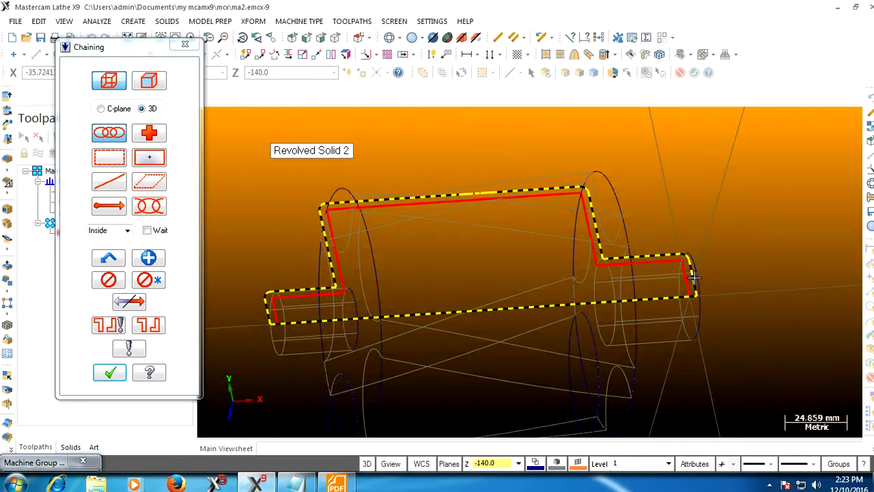
click(110, 373)
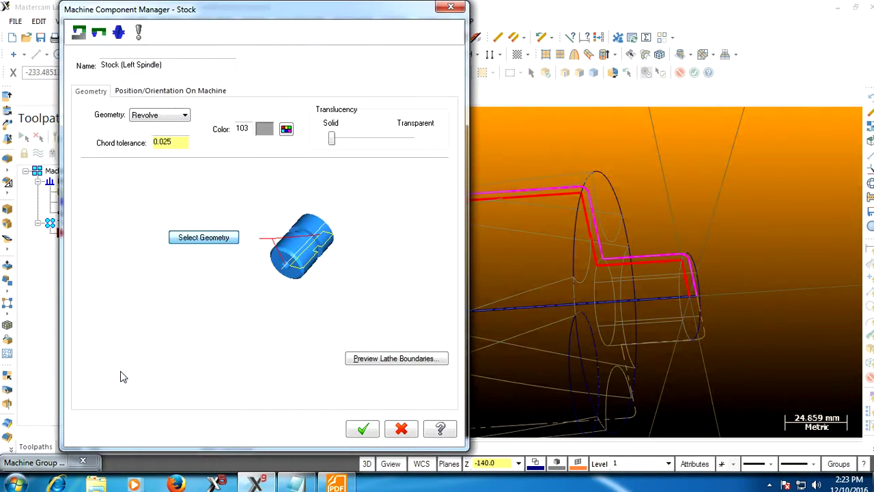
click(360, 430)
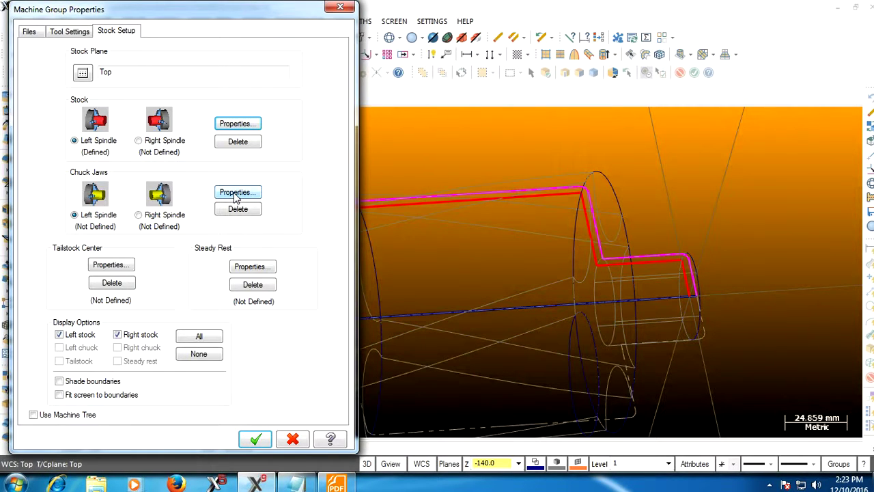
Step: Size the left-spindle chuck jaws by picking two corners on the part in top view
click(236, 193)
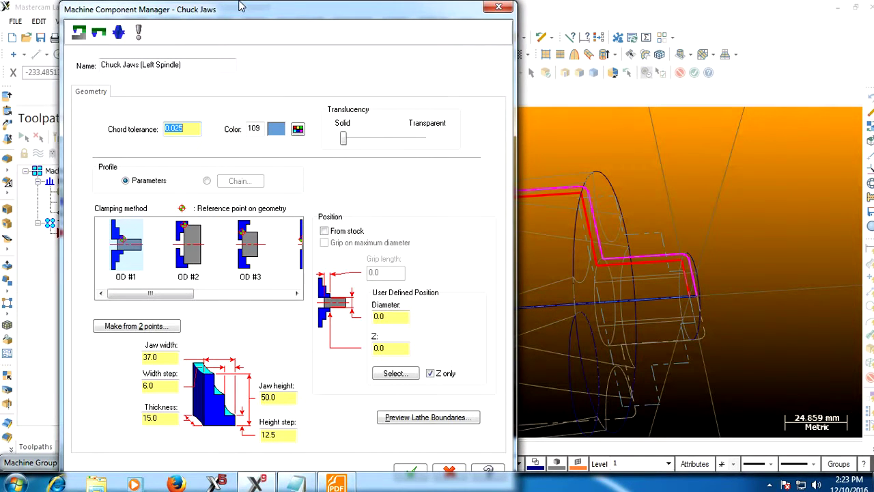
drag(240, 12, 58, 10)
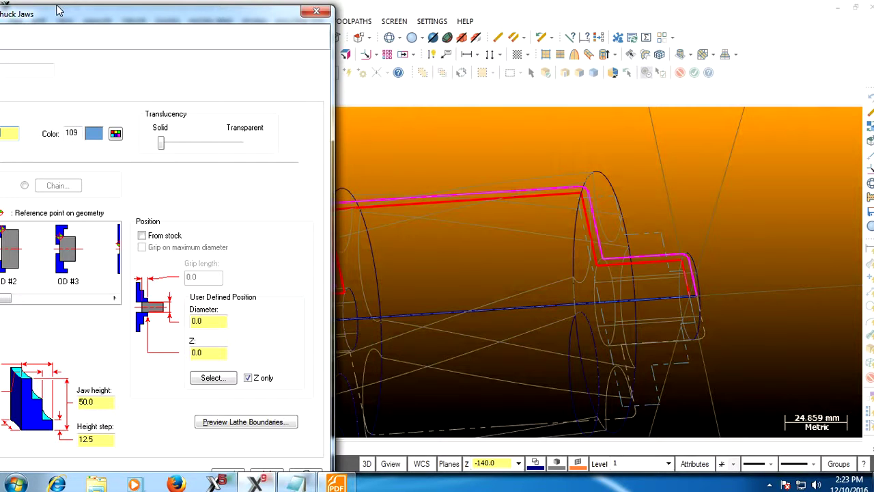
drag(58, 10, 285, 25)
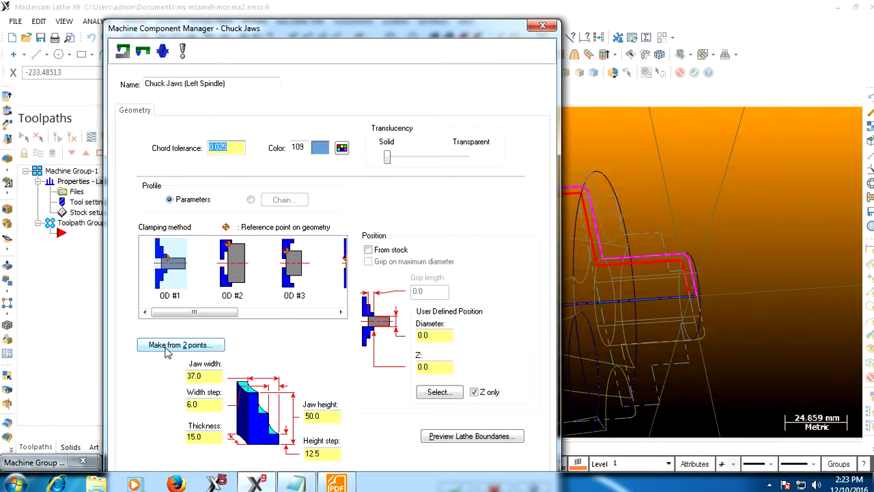
click(167, 351)
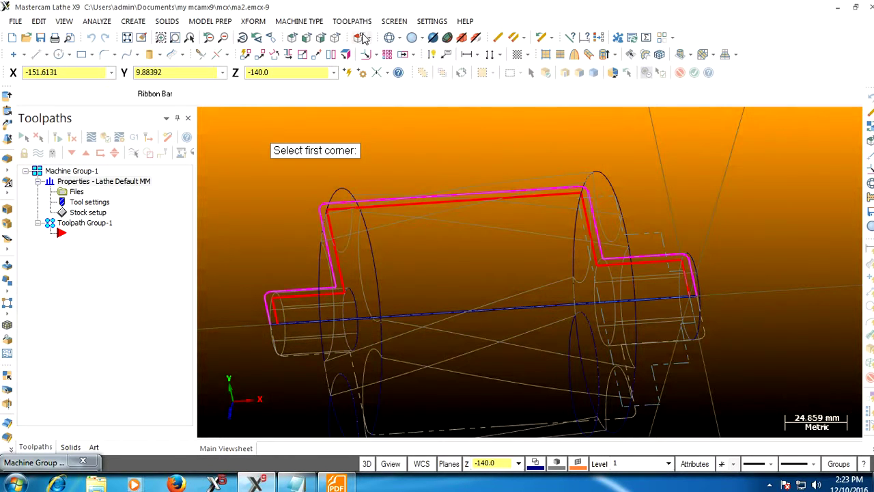
click(292, 39)
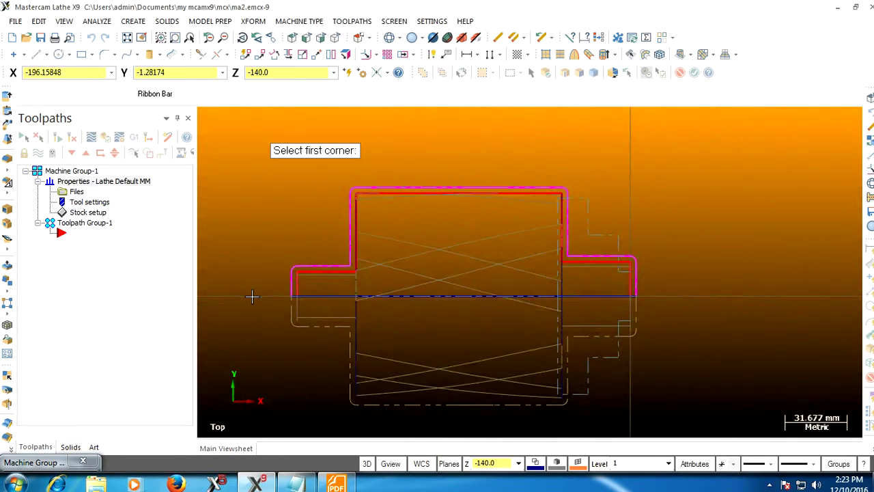
scroll(252, 295, up, 1)
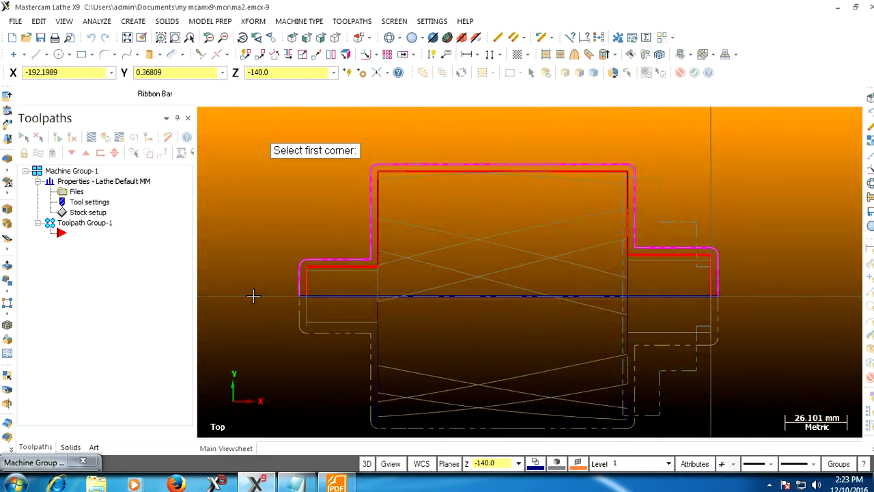
click(300, 246)
scroll(285, 224, up, 1)
scroll(601, 267, down, 2)
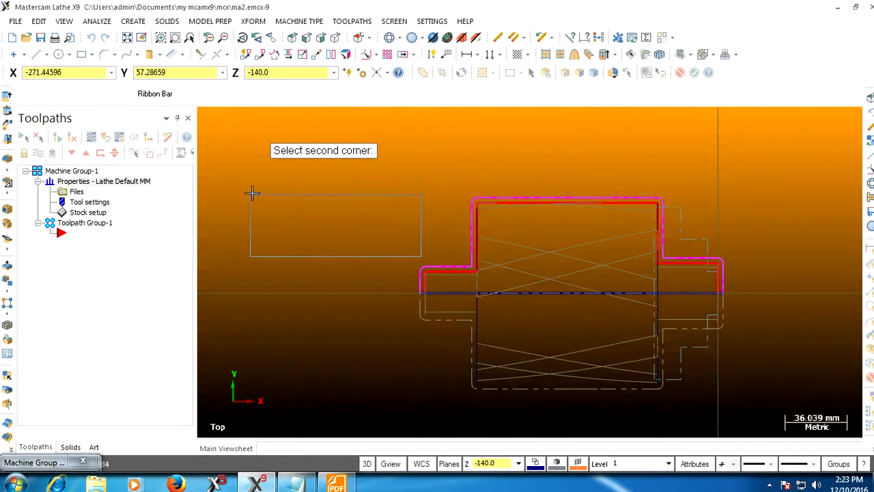
click(222, 165)
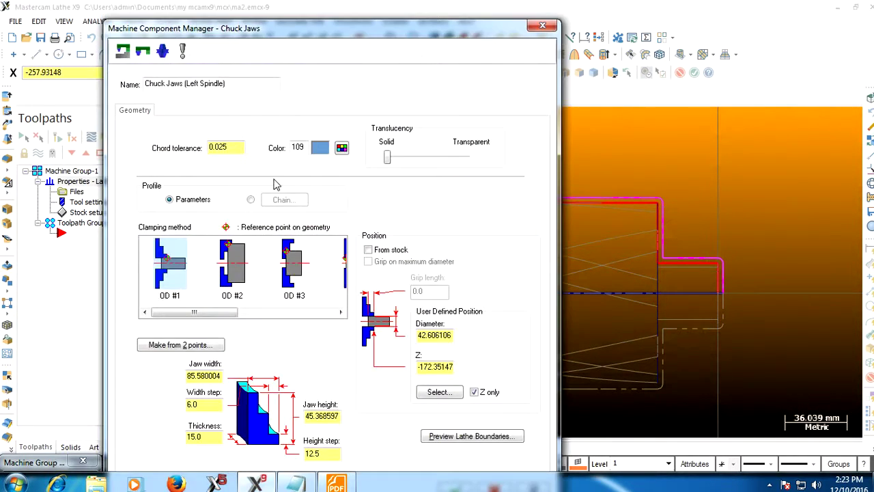
Step: Position the chuck jaws From stock and confirm the jaw settings
click(369, 250)
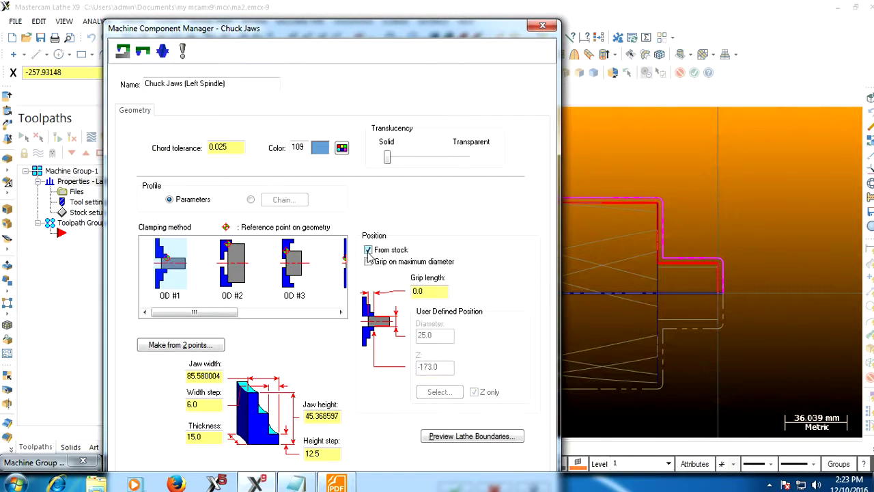
click(425, 291)
click(425, 291)
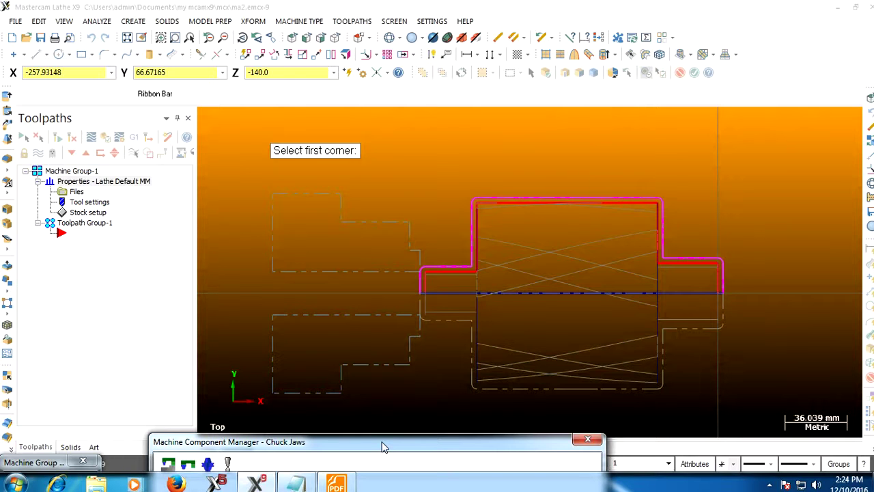
click(384, 447)
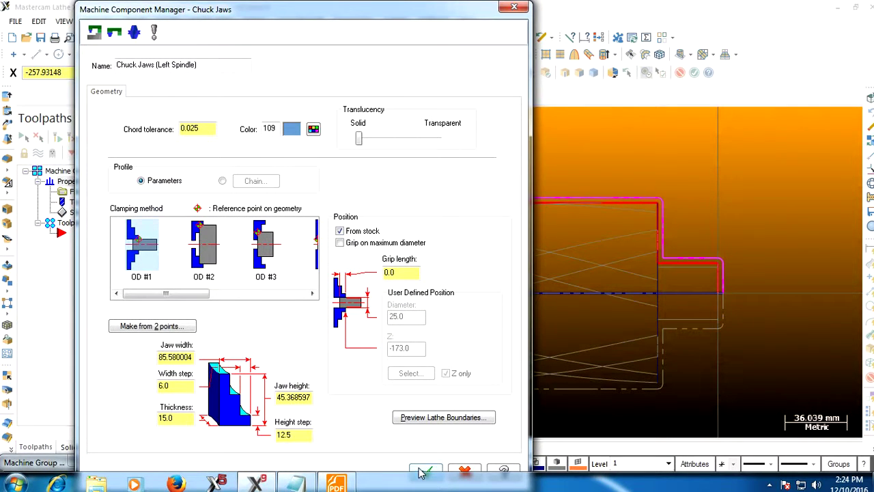
click(424, 472)
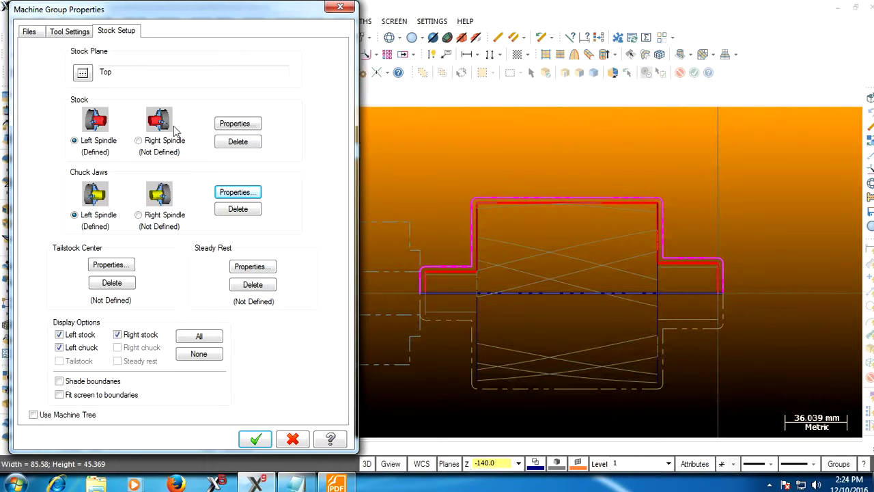
Step: Set the chuck jaw grip length to 5.0 and accept the jaws and stock setup
click(238, 193)
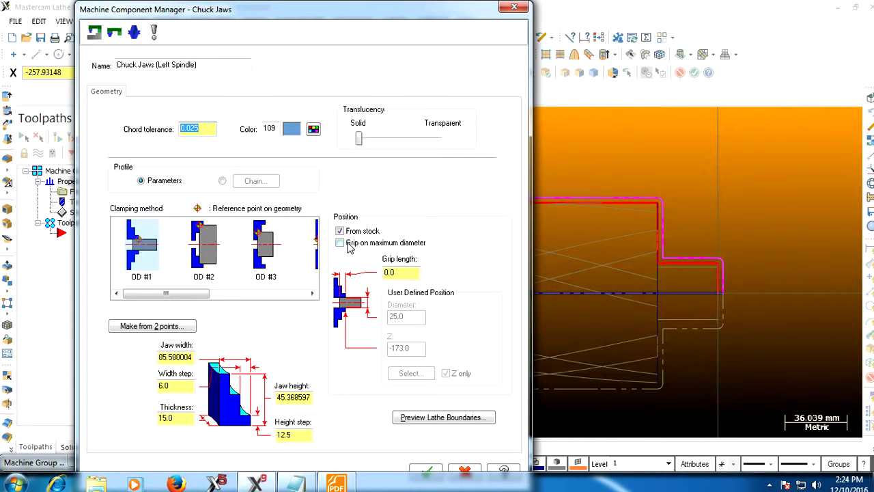
click(393, 272)
text(5.0)
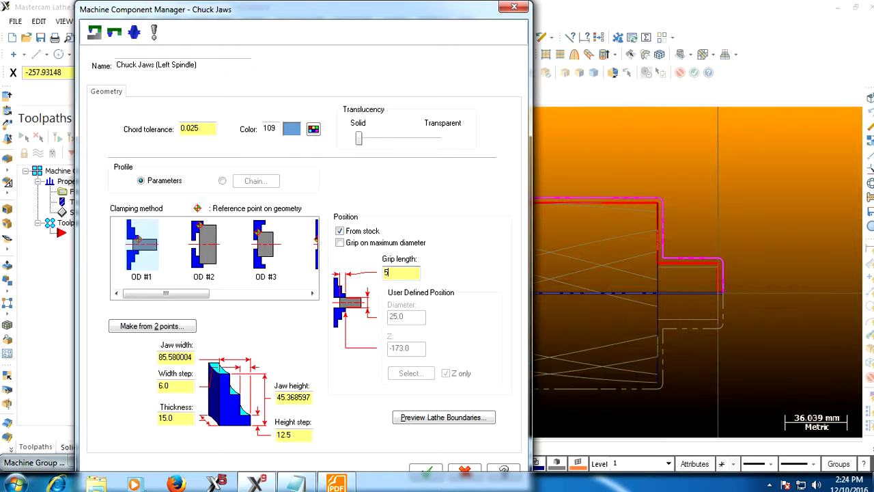
click(425, 16)
key(Escape)
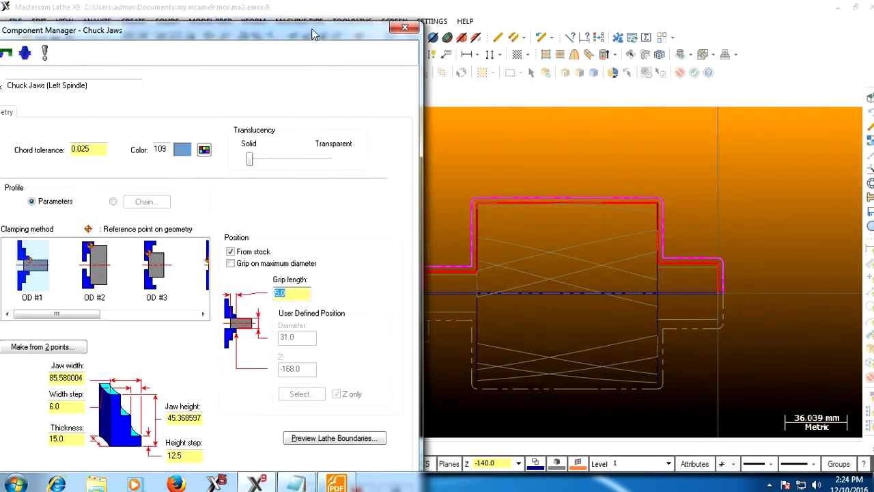
click(341, 470)
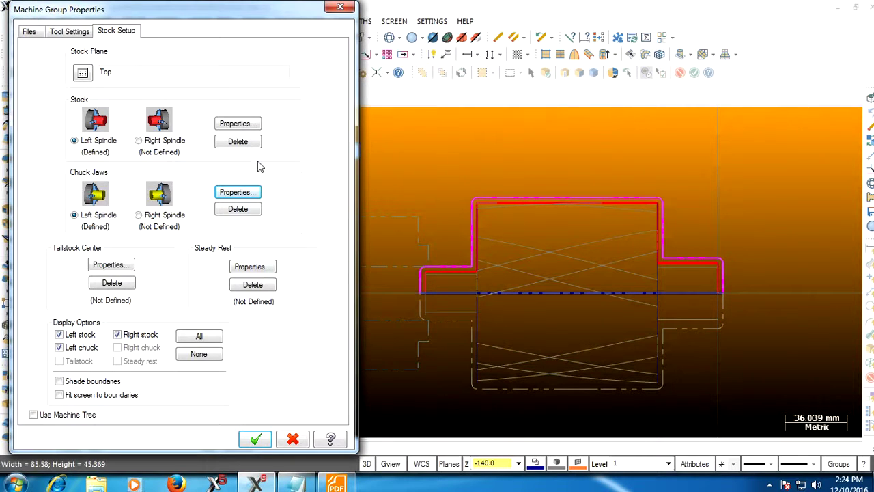
click(256, 439)
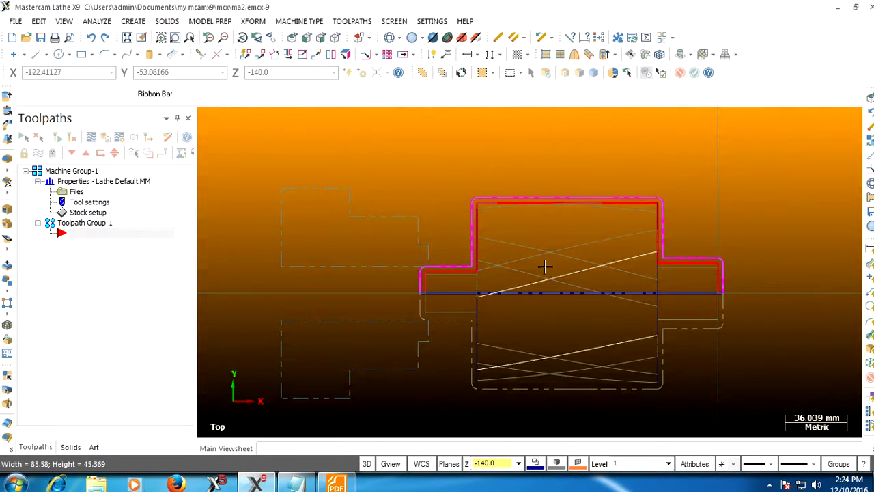
Step: Zoom over the finished setup, then switch via the part drawing PDF to the objective notes
scroll(534, 150, up, 1)
scroll(532, 153, down, 2)
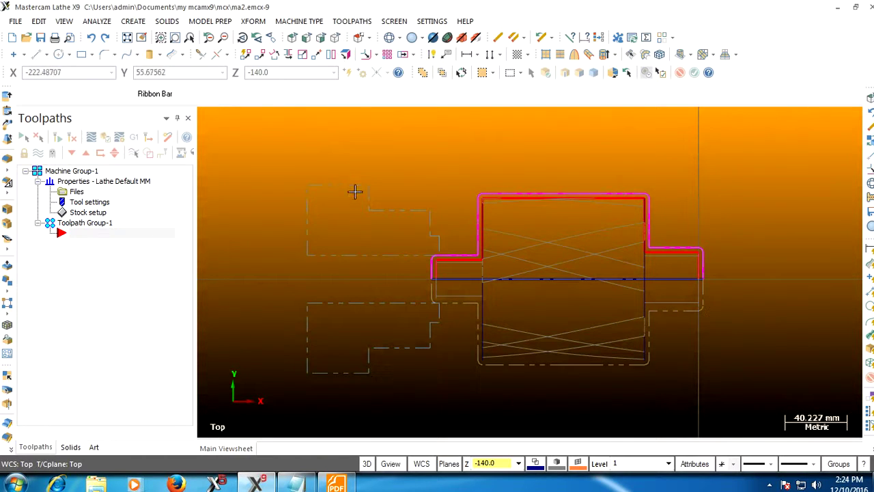
scroll(350, 188, up, 1)
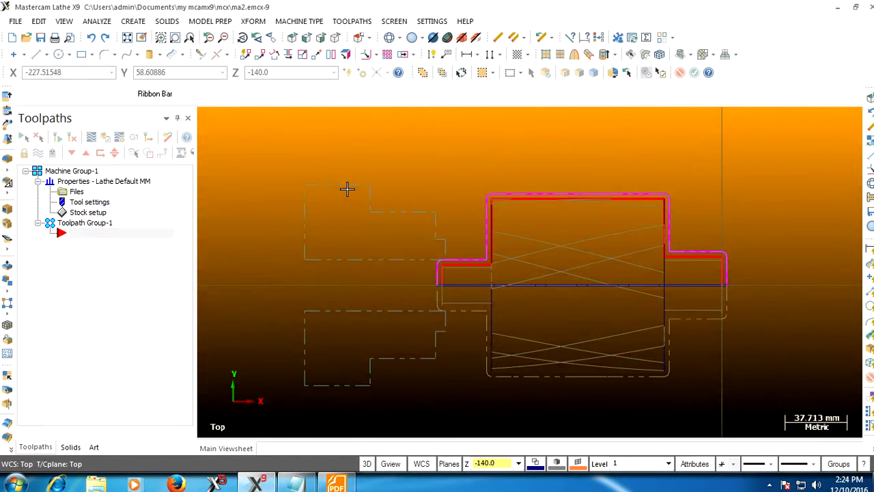
click(336, 484)
click(295, 484)
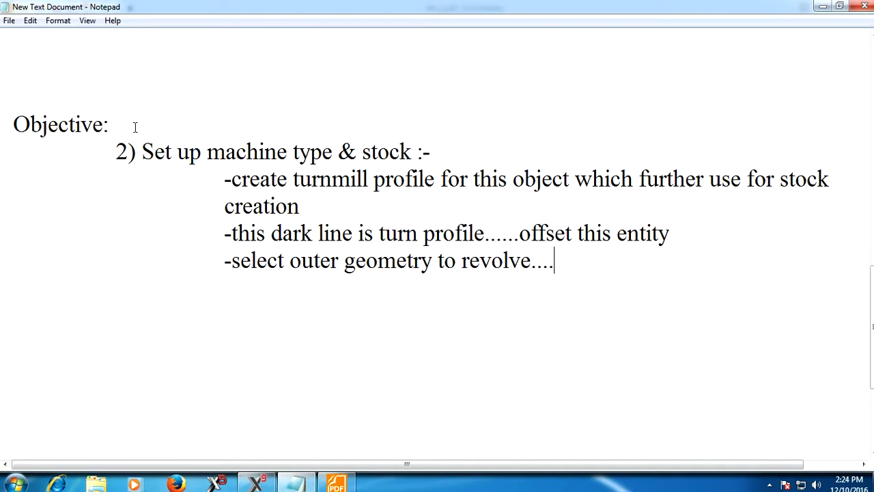
Step: Append '.....complete' to the '2) Set up machine type & stock :-' line
drag(14, 123, 476, 150)
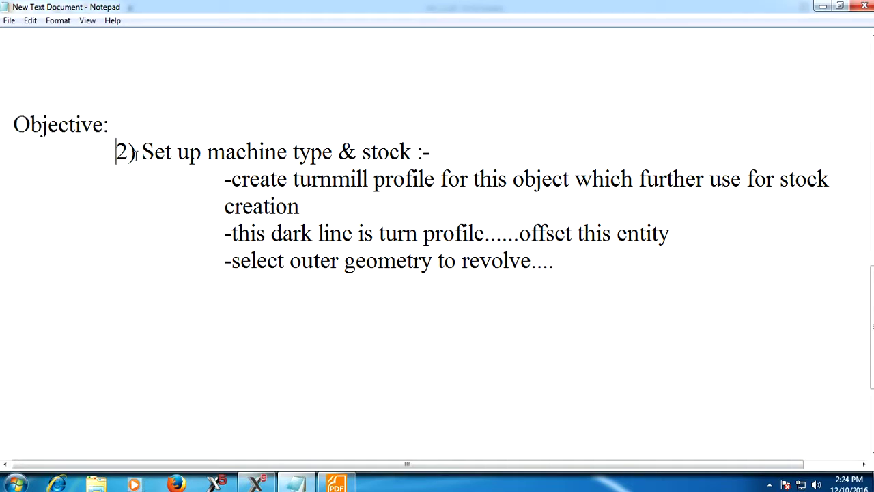
click(470, 152)
text(.....complete)
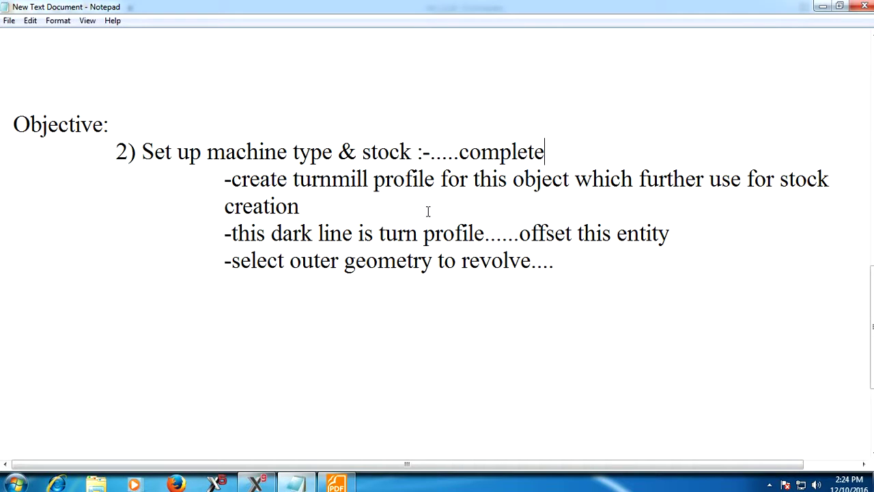
Step: Add '...' after 'assignments' on the Watch my previous videos line
mouse_move(6, 70)
mouse_down()
mouse_move(220, 70)
mouse_move(250, 82)
mouse_up()
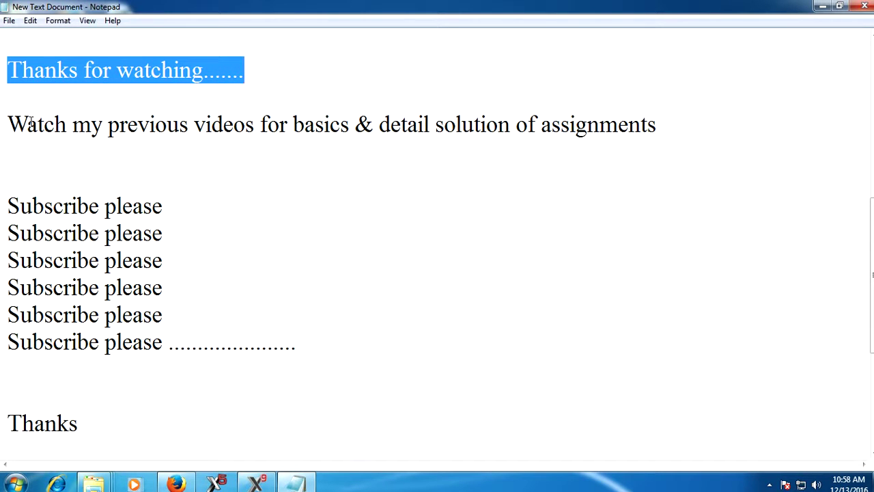
drag(6, 123, 403, 141)
mouse_move(582, 142)
mouse_down()
mouse_move(648, 130)
mouse_move(677, 136)
mouse_up()
click(671, 132)
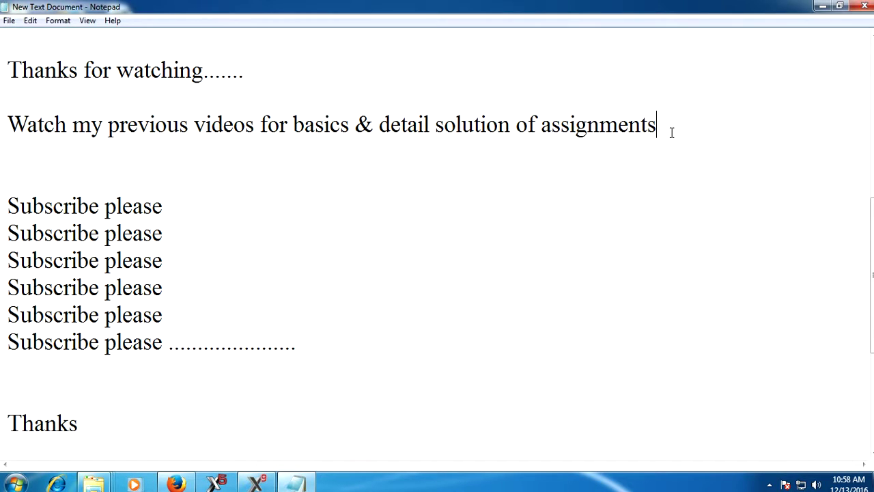
text(...)
Step: Type 'please subscribe' after the dots on the last Subscribe please line
drag(380, 127, 656, 157)
click(324, 240)
mouse_move(7, 204)
mouse_down()
mouse_move(184, 326)
mouse_move(183, 344)
mouse_up()
drag(197, 213, 7, 206)
click(211, 371)
click(307, 343)
text(please )
text(subscribe)
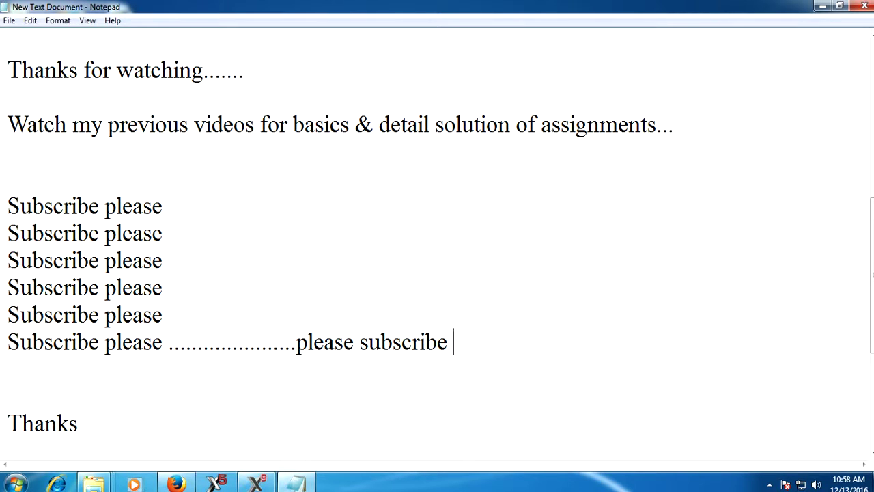
drag(2, 417, 90, 419)
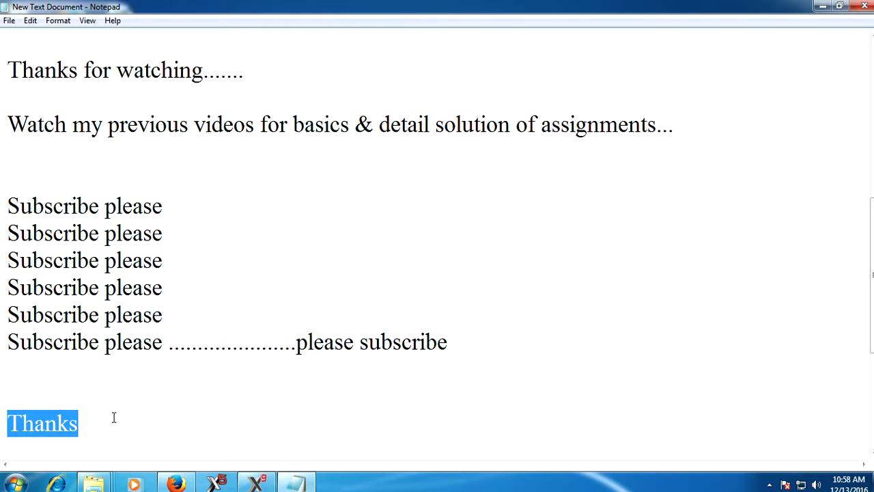